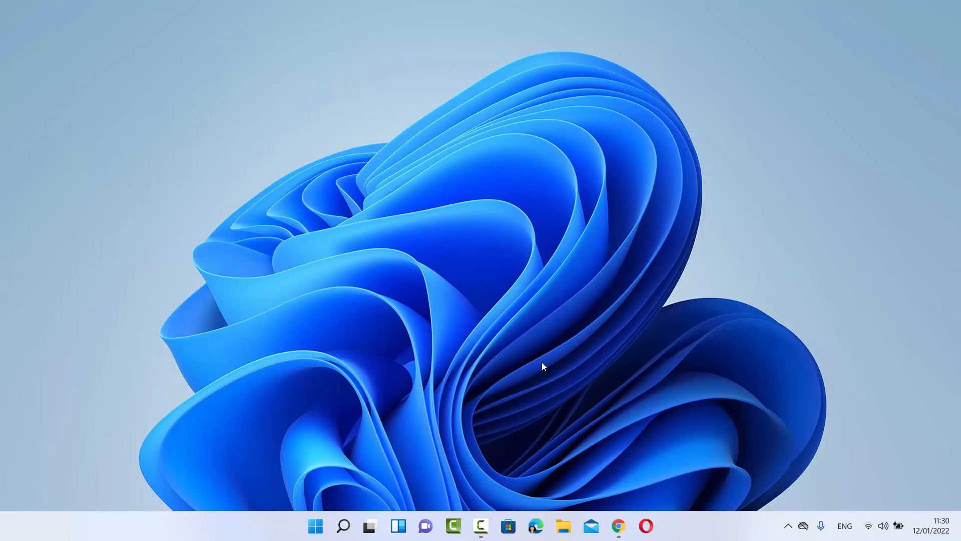
- Bring up Chrome showing the Google search results for scrcpy
{"action": "left_click", "coordinate": [619, 525]}
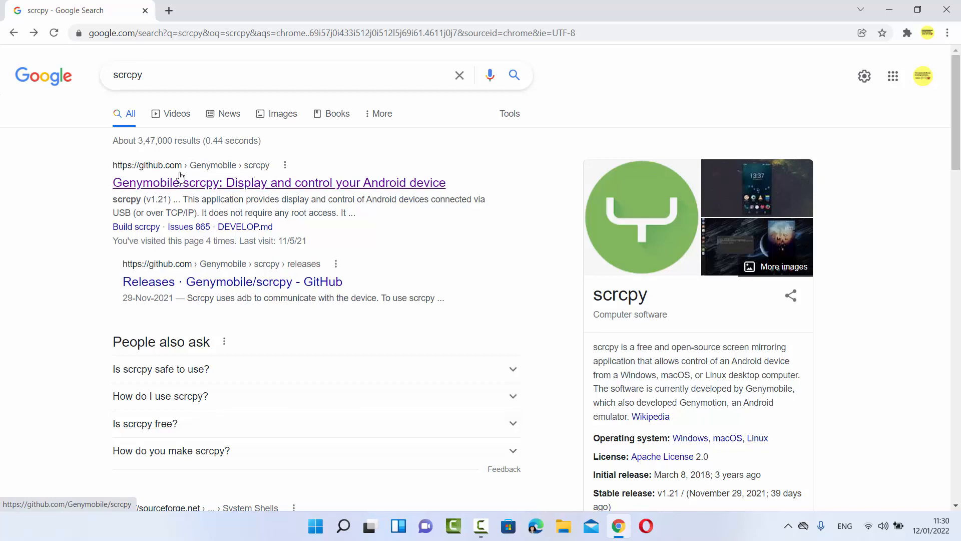
- Open the Genymobile/scrcpy GitHub repository and scroll down to the Get the app section
{"action": "left_click", "coordinate": [257, 186]}
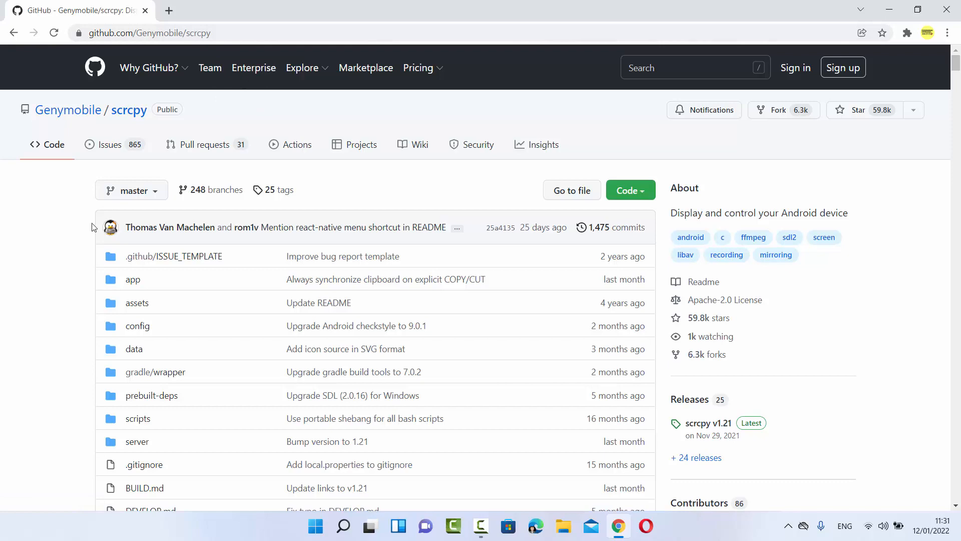
{"action": "scroll", "coordinate": [383, 285], "scroll_direction": "down", "scroll_amount": 1}
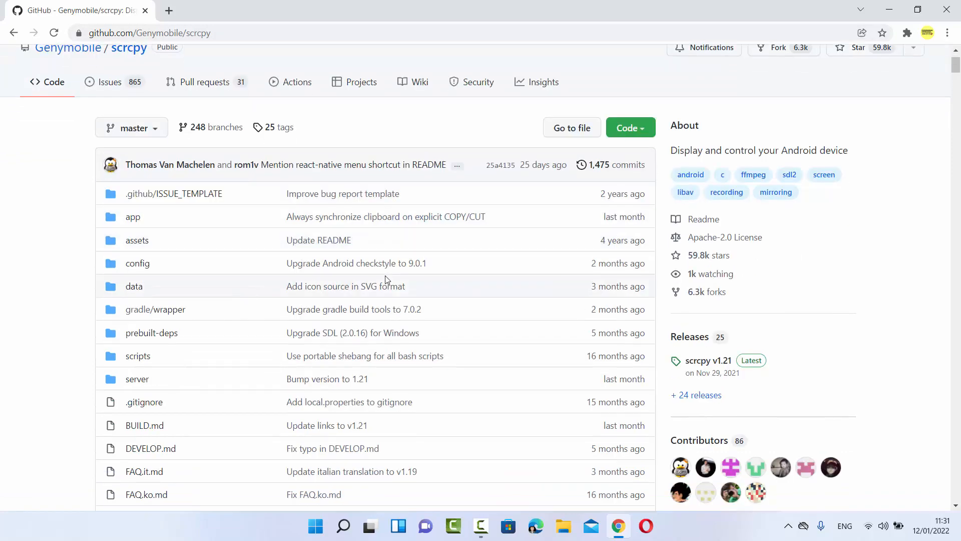
{"action": "scroll", "coordinate": [393, 269], "scroll_direction": "down", "scroll_amount": 5}
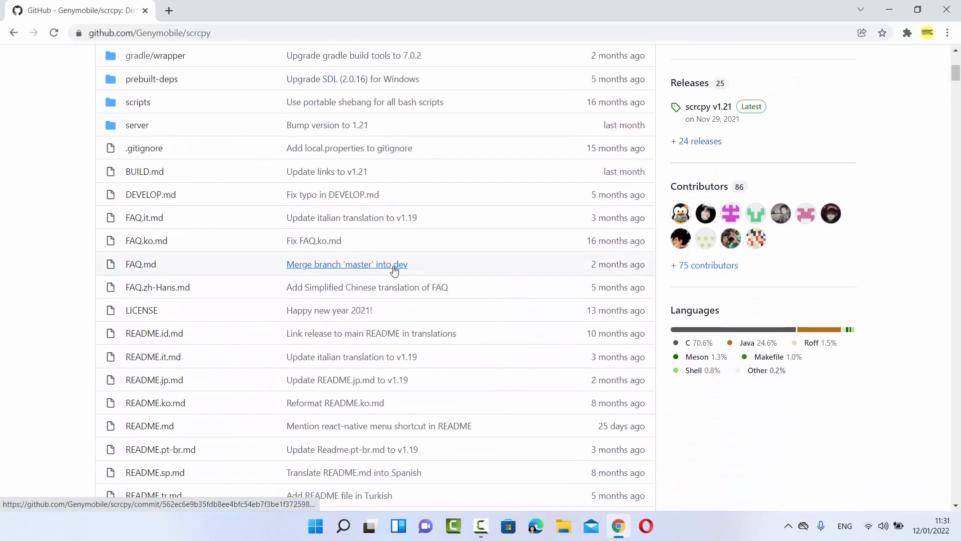
{"action": "scroll", "coordinate": [393, 269], "scroll_direction": "down", "scroll_amount": 15}
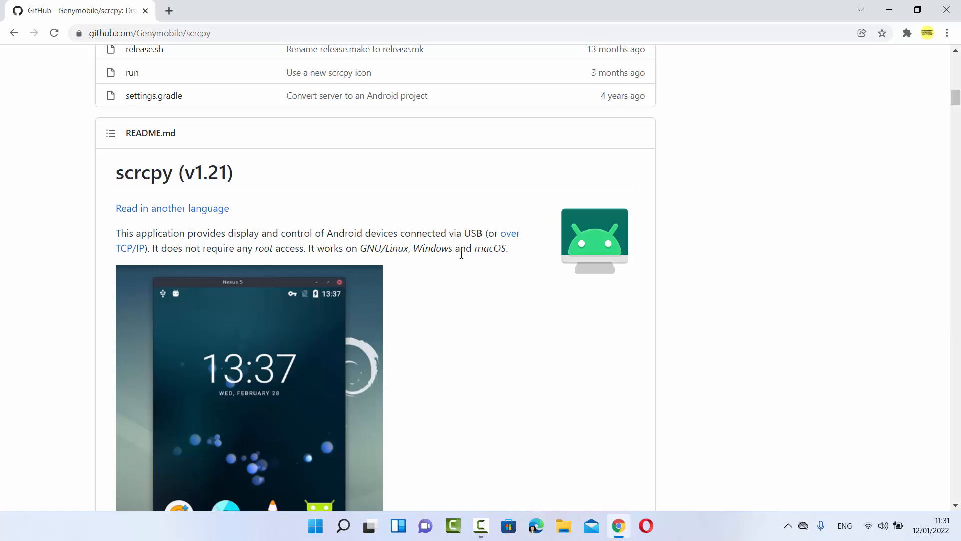
{"action": "scroll", "coordinate": [460, 256], "scroll_direction": "down", "scroll_amount": 5}
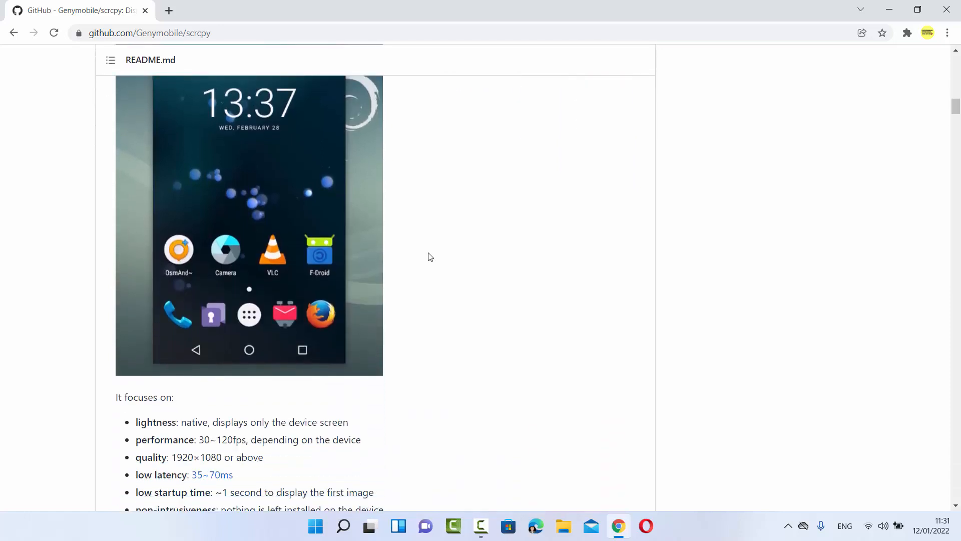
{"action": "scroll", "coordinate": [428, 257], "scroll_direction": "down", "scroll_amount": 10}
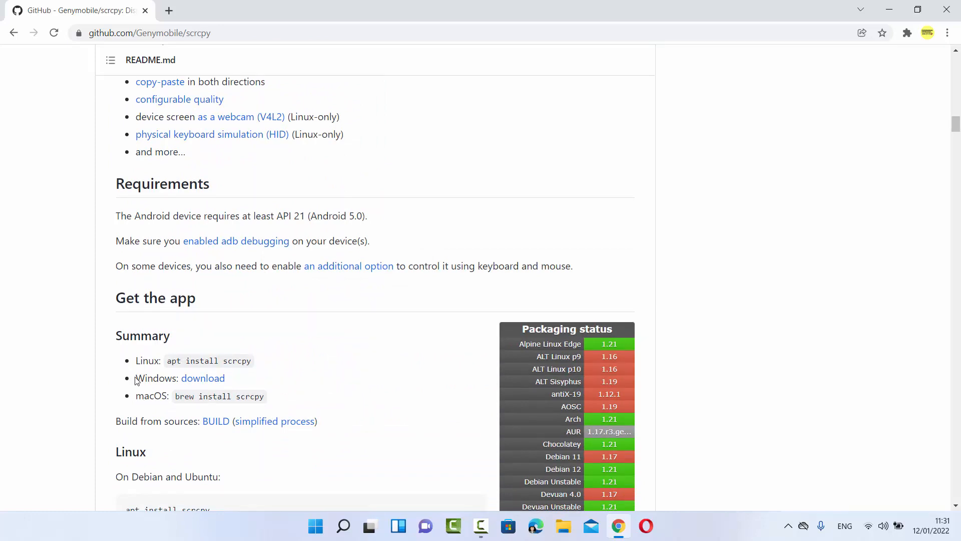
- Download scrcpy-win64-v1.21.zip and open the Downloads folder in File Explorer
{"action": "left_click", "coordinate": [195, 380]}
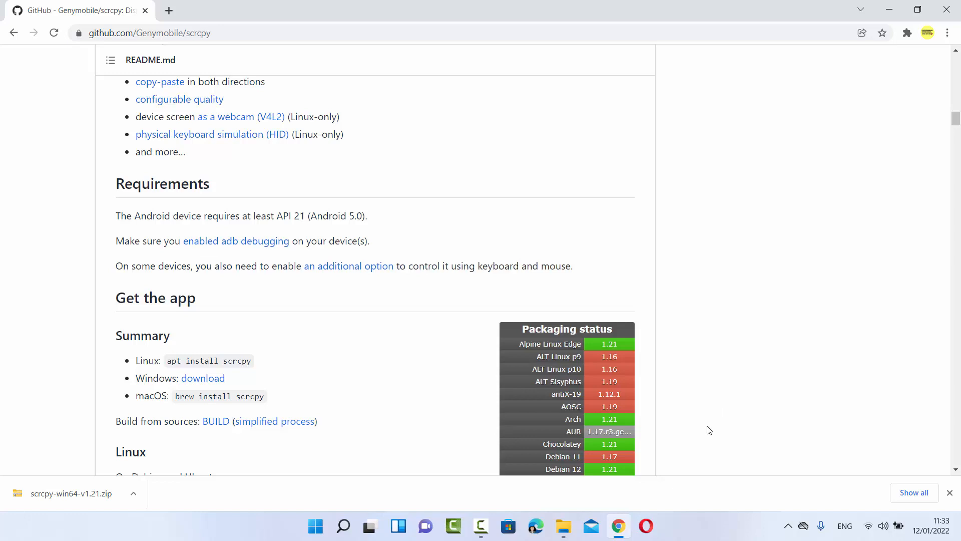
{"action": "left_click", "coordinate": [563, 525]}
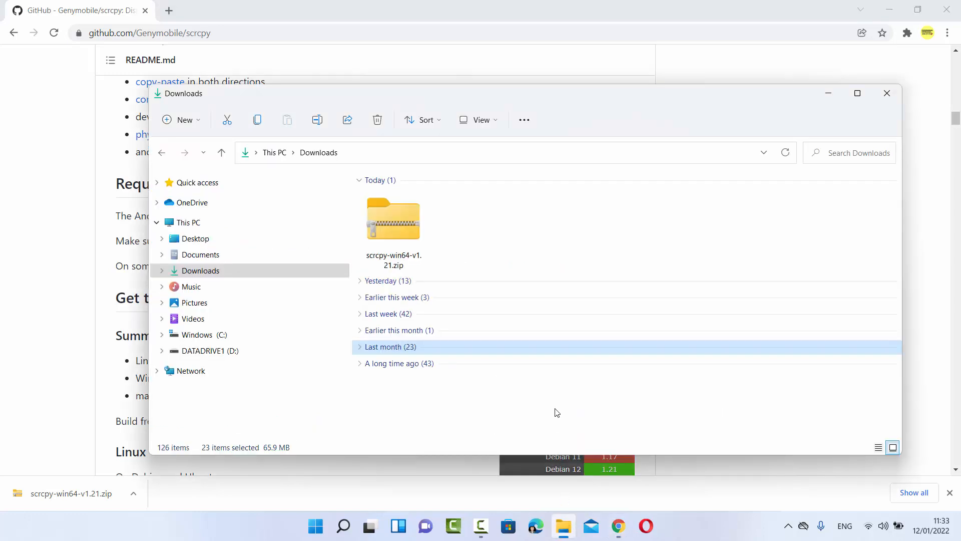
- Select the downloaded zip and create a new folder named scrcpy on the C: drive
{"action": "left_click", "coordinate": [397, 228]}
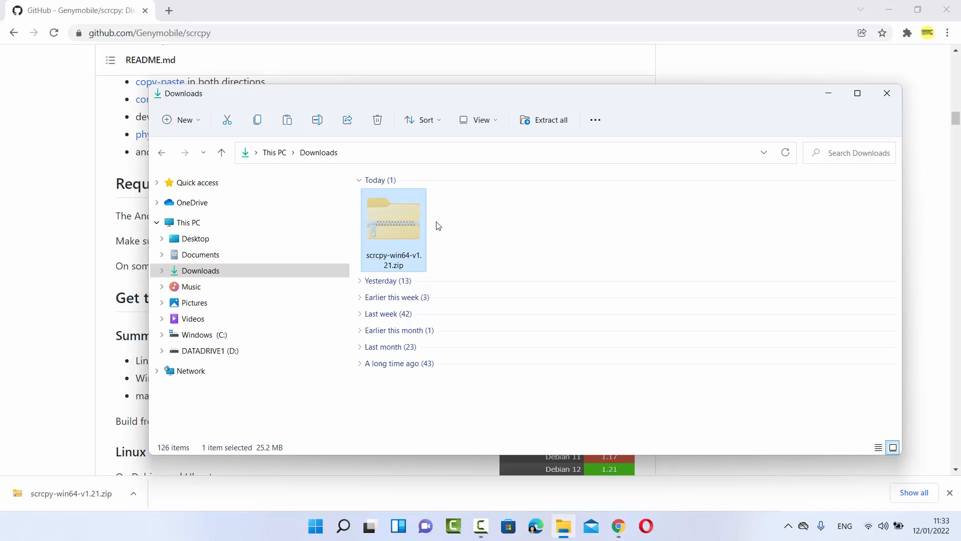
{"action": "left_click", "coordinate": [234, 338]}
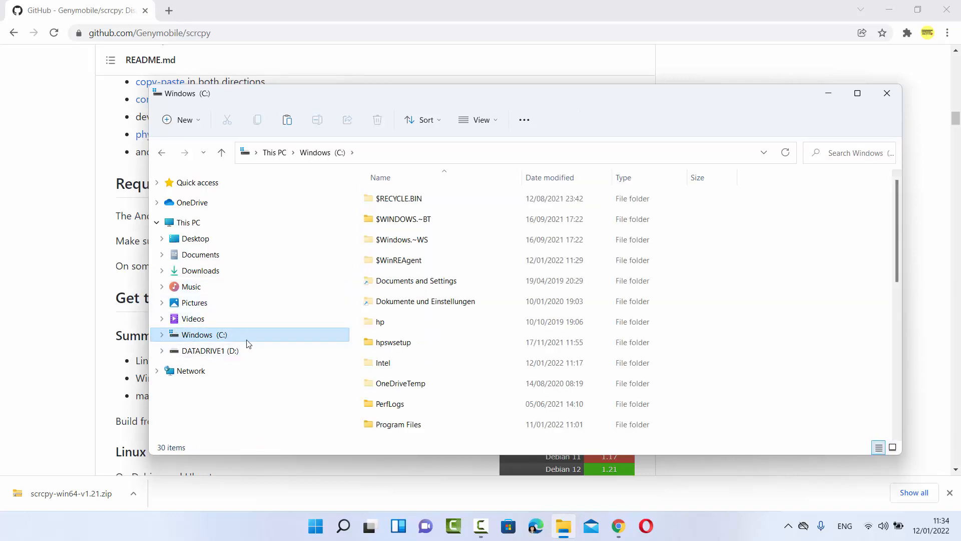
{"action": "left_click", "coordinate": [183, 120]}
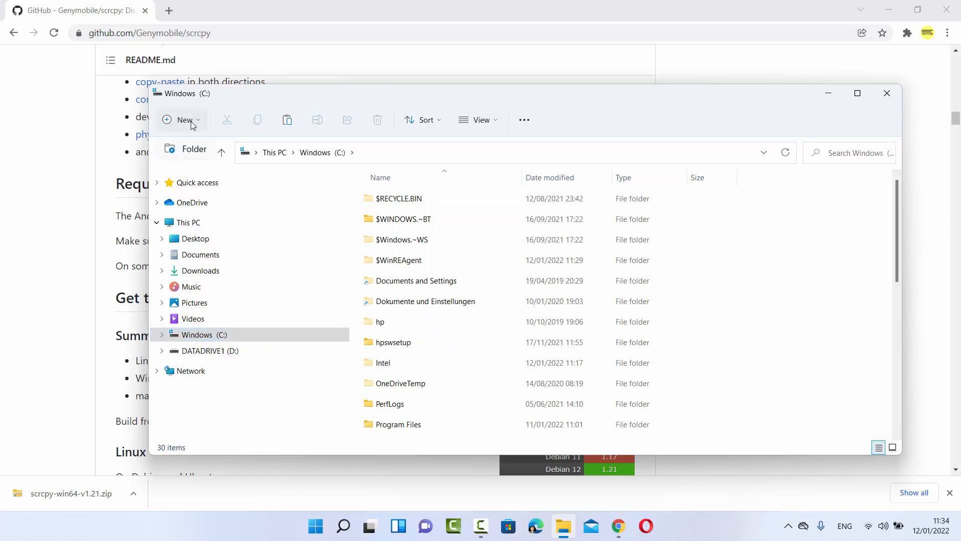
{"action": "left_click", "coordinate": [193, 150]}
{"action": "key", "text": "alt+shift"}
{"action": "key", "text": "BackSpace"}
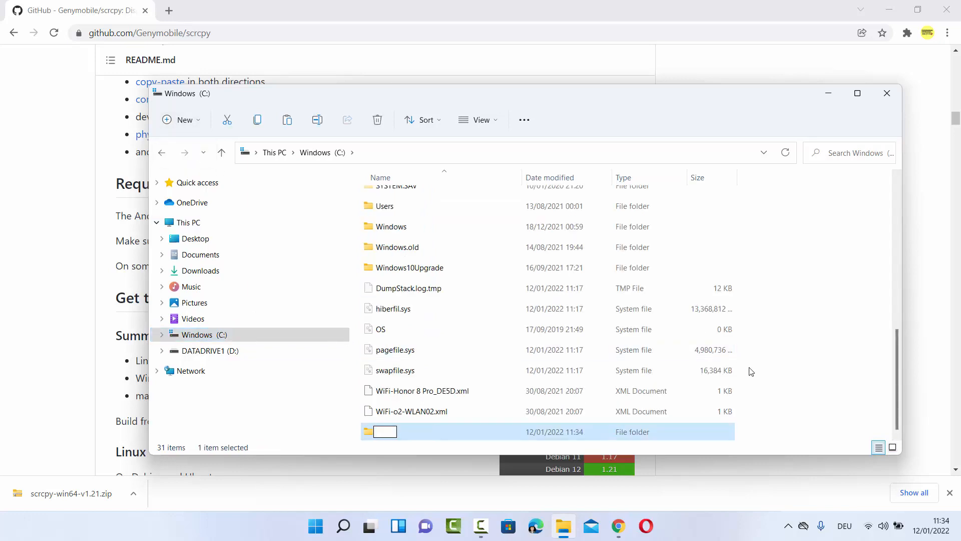
{"action": "type", "text": "scrcpy"}
{"action": "key", "text": "Return"}
- Paste scrcpy-win64-v1.21.zip into the new C:\scrcpy folder
{"action": "double_click", "coordinate": [410, 431]}
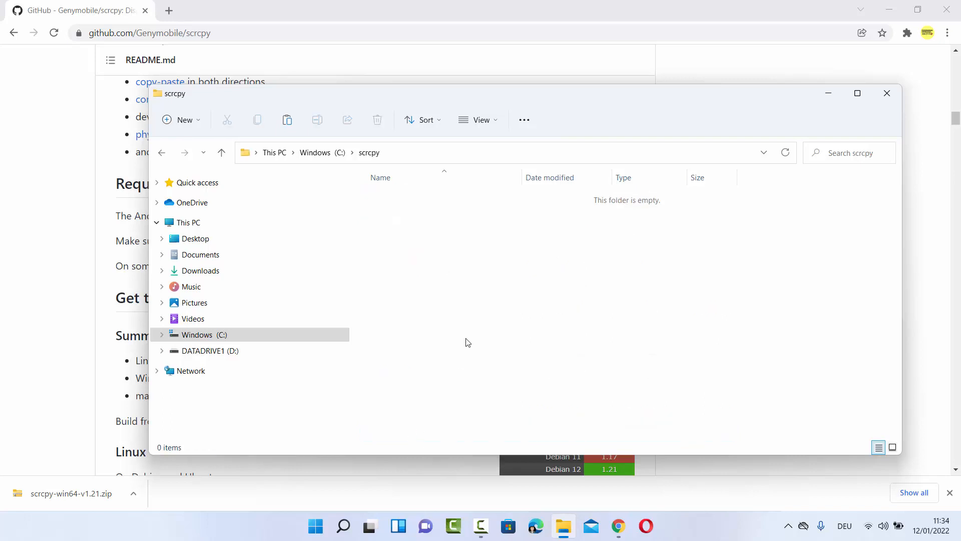
{"action": "key", "text": "ctrl+v"}
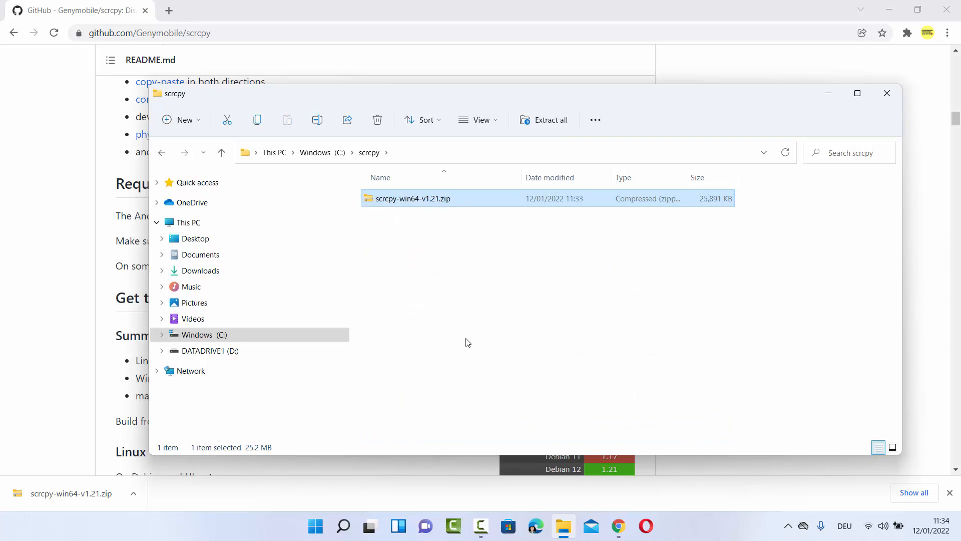
{"action": "left_click", "coordinate": [482, 279]}
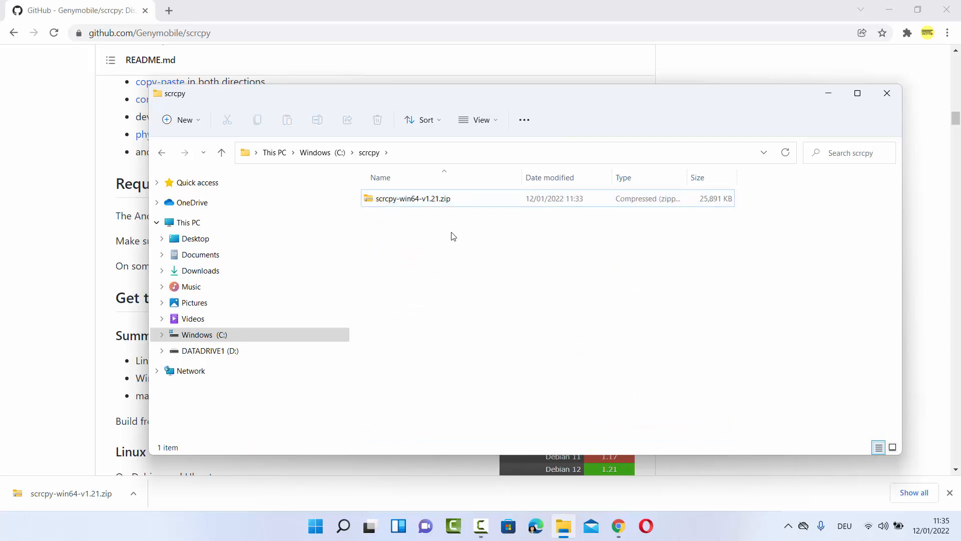
- Extract All from the zip with the destination trimmed to C:\scrcpy\
{"action": "right_click", "coordinate": [442, 204]}
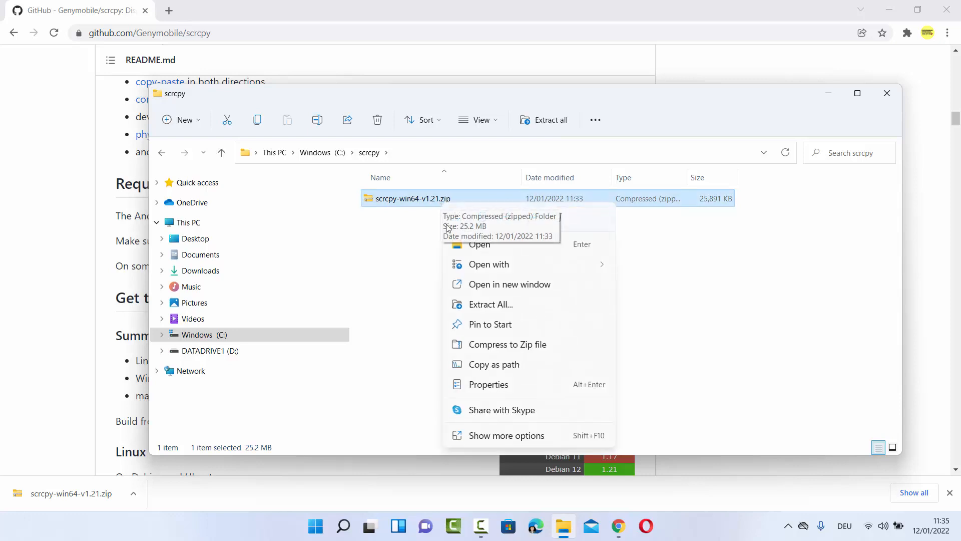
{"action": "left_click", "coordinate": [485, 305]}
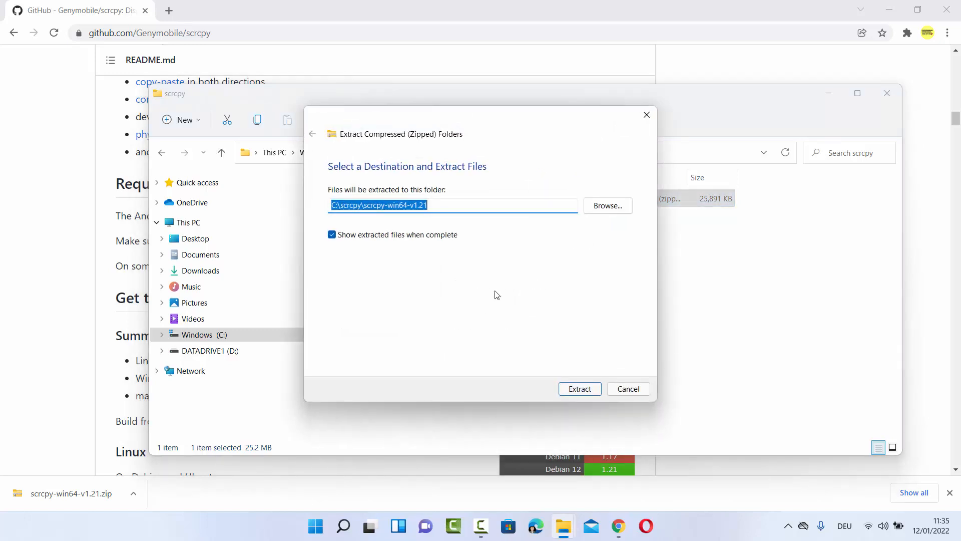
{"action": "left_click", "coordinate": [371, 205]}
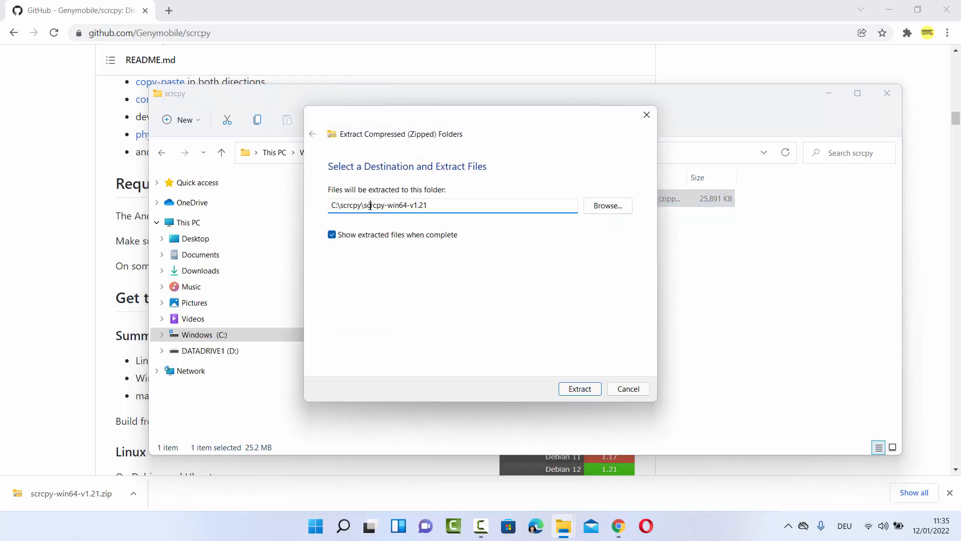
{"action": "left_click_drag", "start_coordinate": [363, 205], "coordinate": [475, 206]}
{"action": "key", "text": "BackSpace"}
{"action": "left_click", "coordinate": [579, 388]}
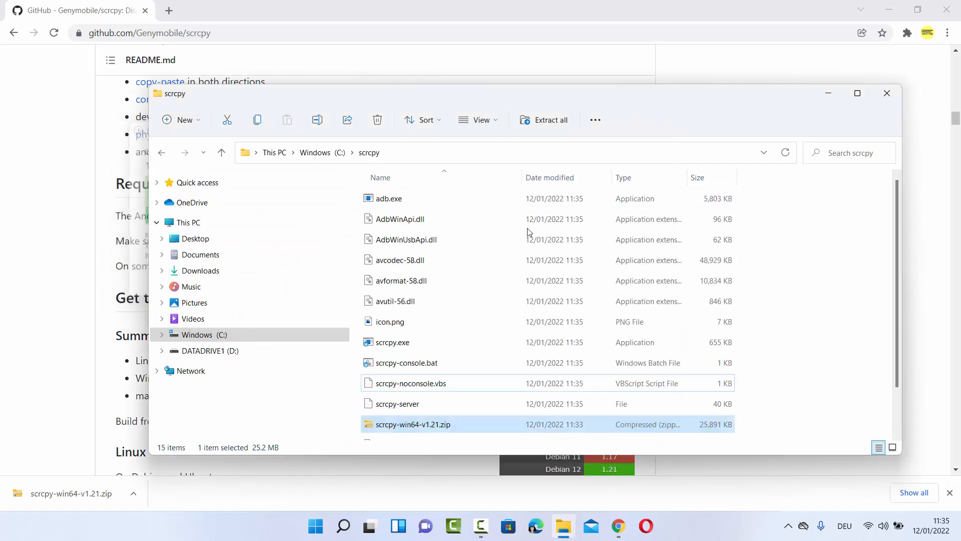
- Scroll through the extracted files in C:\scrcpy
{"action": "scroll", "coordinate": [487, 295], "scroll_direction": "down", "scroll_amount": 1}
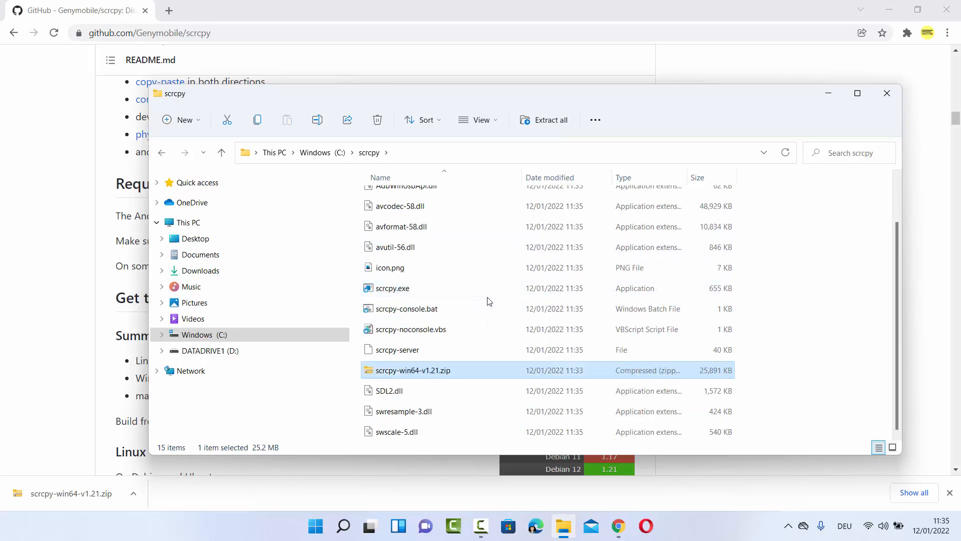
{"action": "scroll", "coordinate": [488, 299], "scroll_direction": "up", "scroll_amount": 1}
{"action": "scroll", "coordinate": [478, 325], "scroll_direction": "down", "scroll_amount": 1}
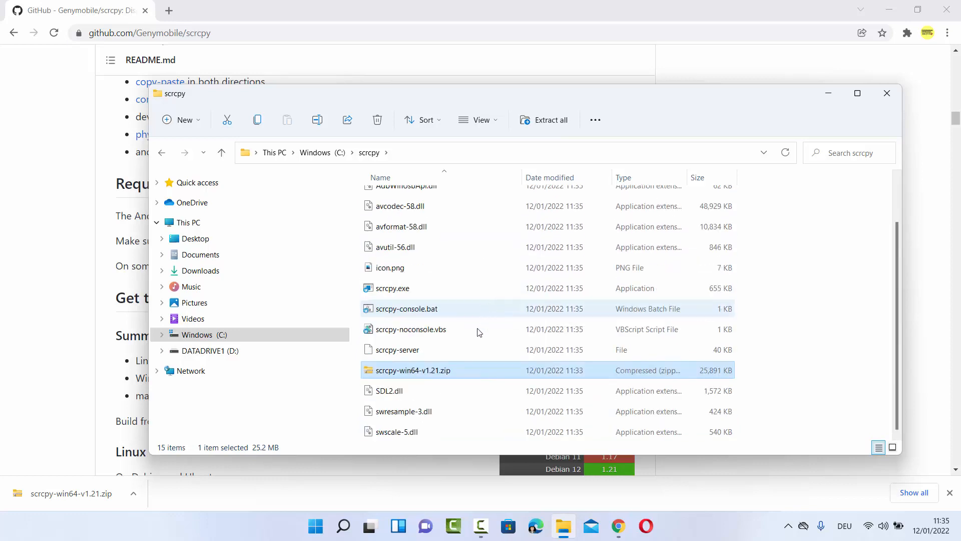
{"action": "left_click", "coordinate": [435, 373], "text": "ctrl"}
- Select scrcpy.exe, then bring the scrcpy GitHub README back to the front
{"action": "left_click", "coordinate": [888, 10]}
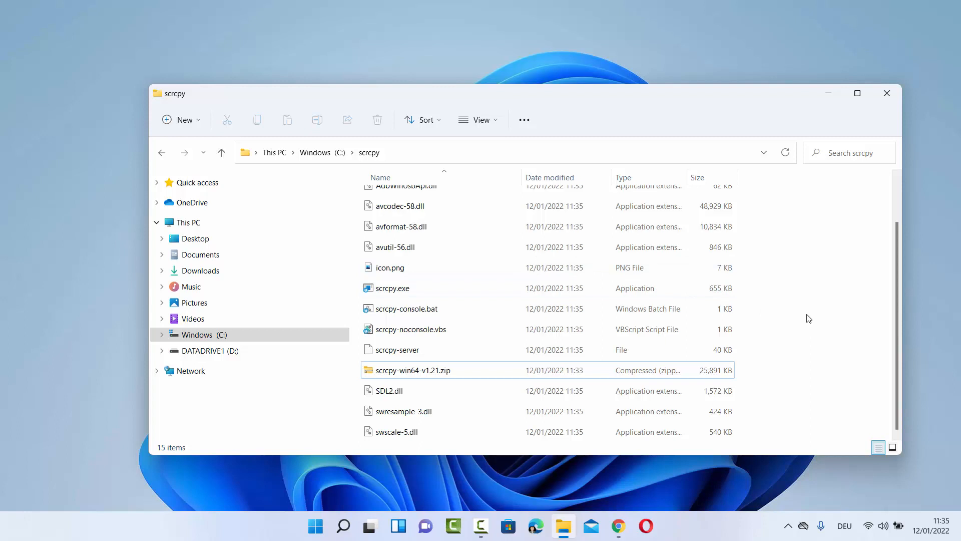
{"action": "left_click", "coordinate": [386, 295]}
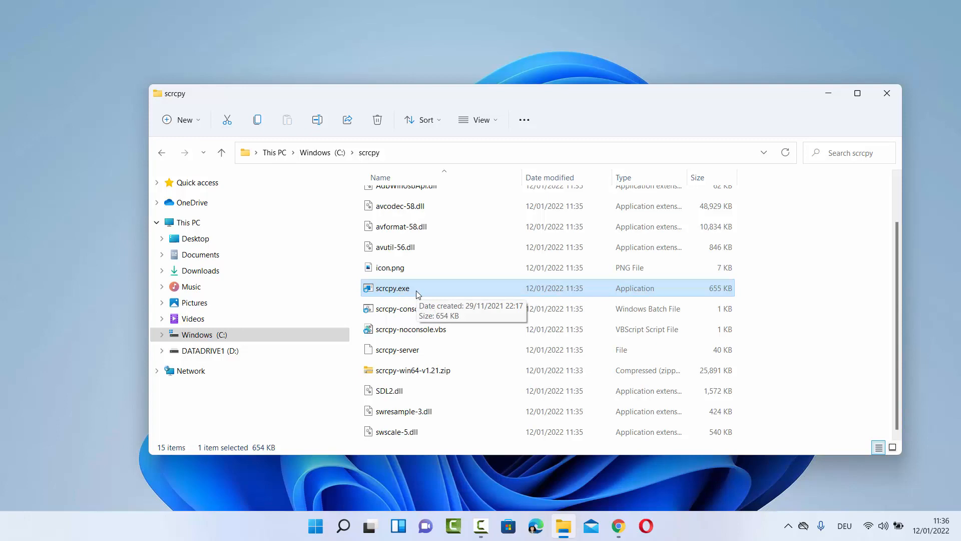
{"action": "left_click", "coordinate": [621, 526]}
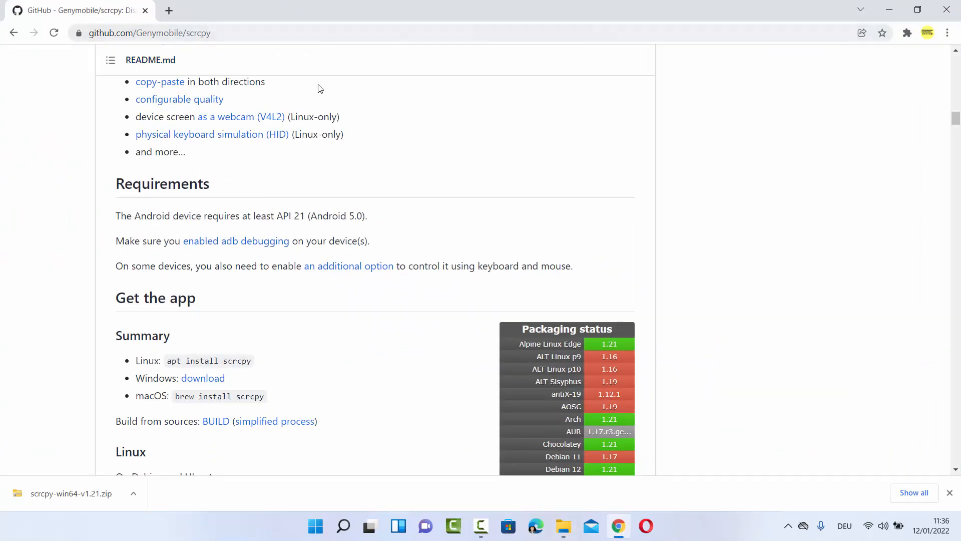
- Scroll the README to the Run section and select the 'scrcpy' command
{"action": "scroll", "coordinate": [373, 189], "scroll_direction": "down", "scroll_amount": 9}
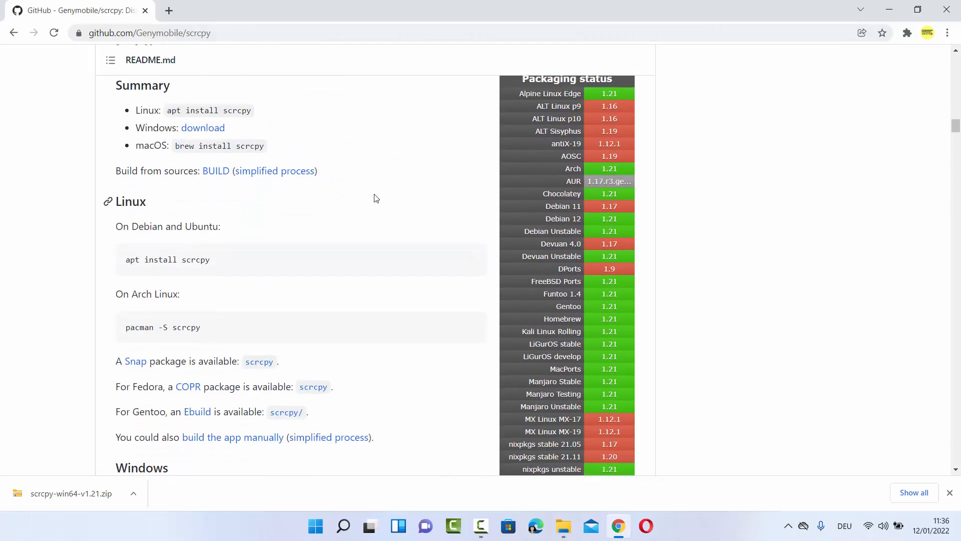
{"action": "scroll", "coordinate": [376, 200], "scroll_direction": "down", "scroll_amount": 8}
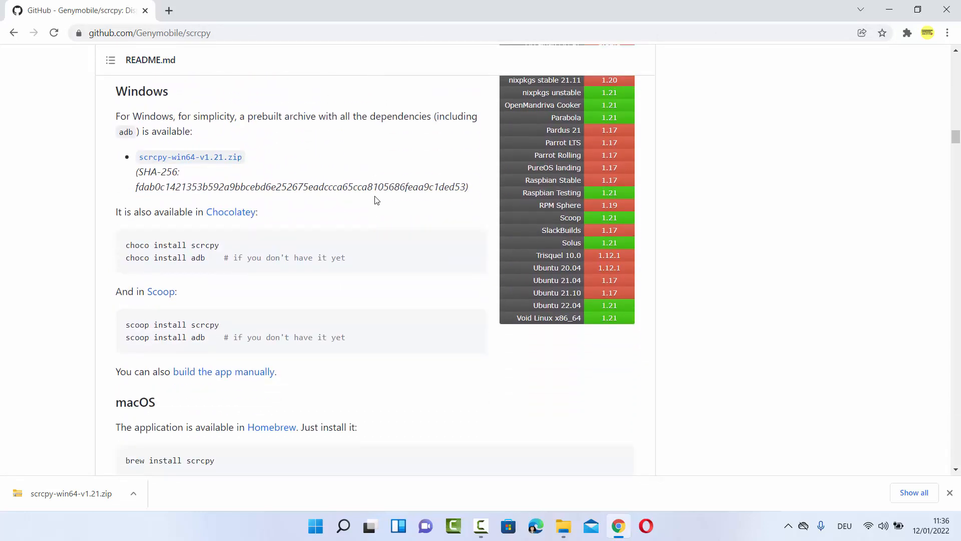
{"action": "scroll", "coordinate": [376, 200], "scroll_direction": "down", "scroll_amount": 5}
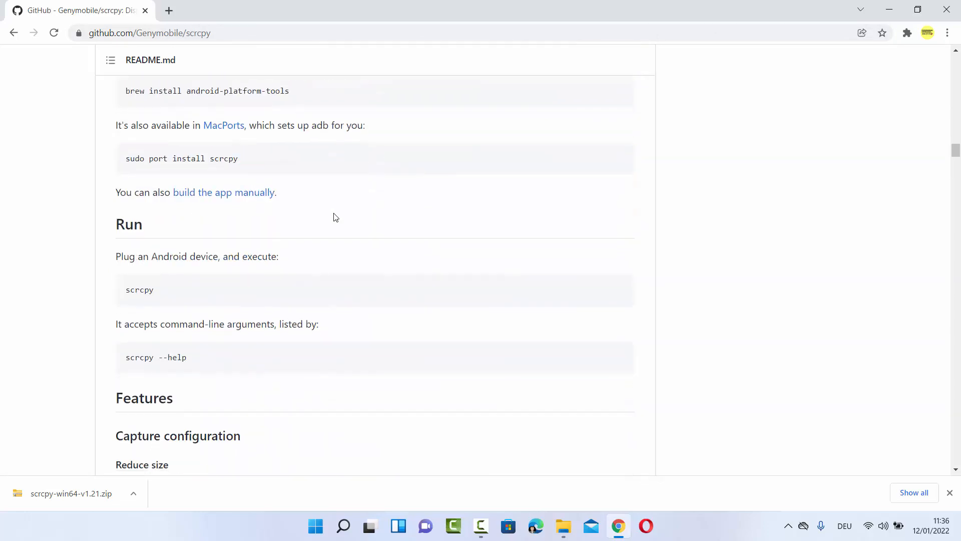
{"action": "double_click", "coordinate": [138, 288]}
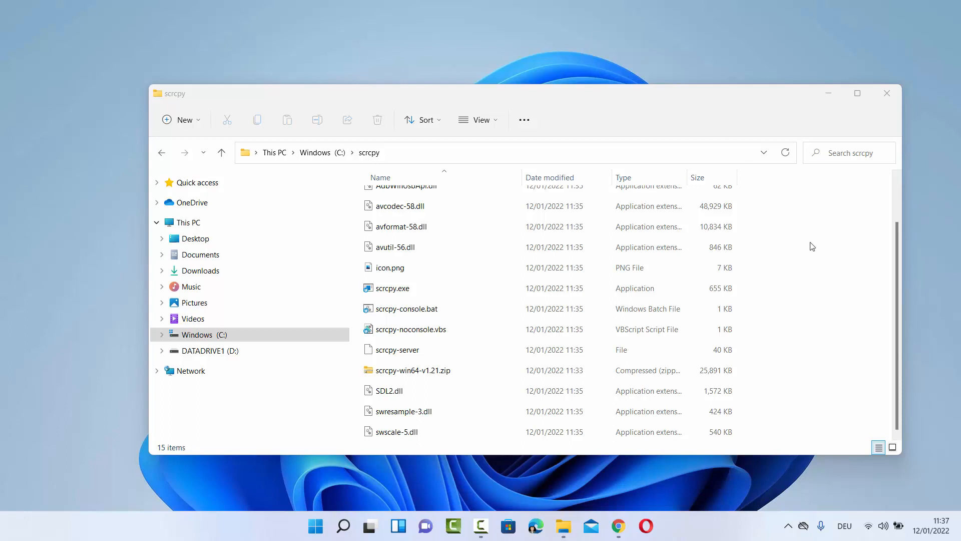
- Open a Windows Terminal PowerShell in C:\scrcpy from the folder's right-click menu
{"action": "left_click", "coordinate": [636, 153]}
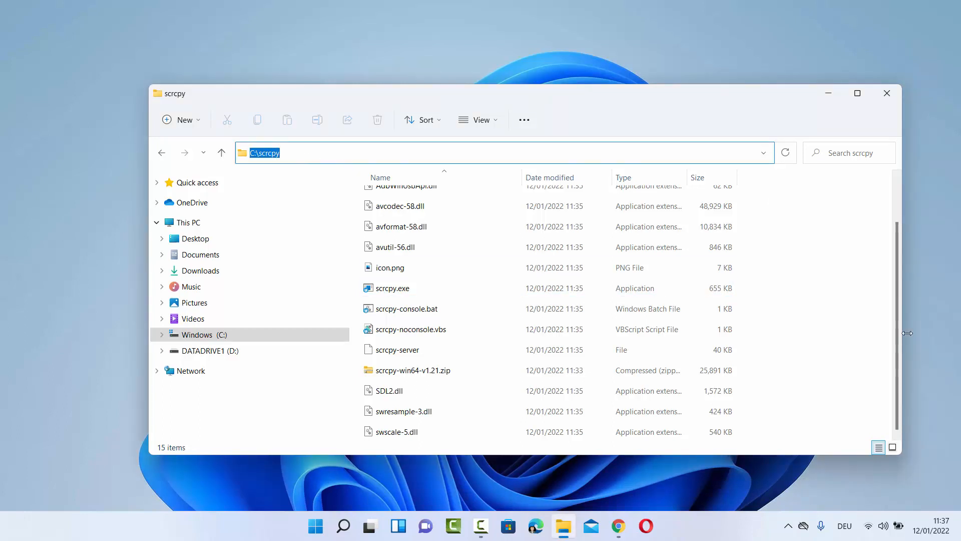
{"action": "left_click", "coordinate": [807, 296]}
{"action": "right_click", "coordinate": [806, 297]}
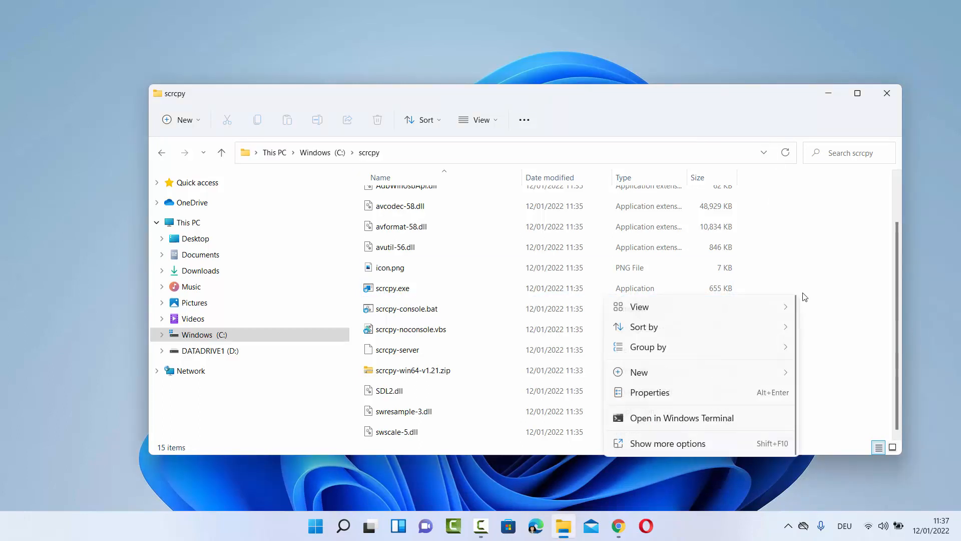
{"action": "right_click", "coordinate": [843, 254]}
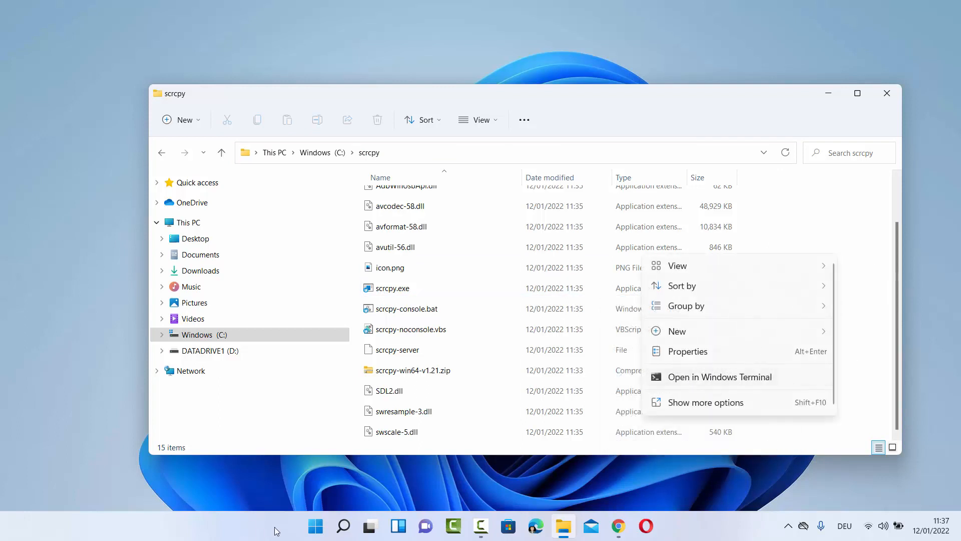
{"action": "left_click", "coordinate": [345, 526]}
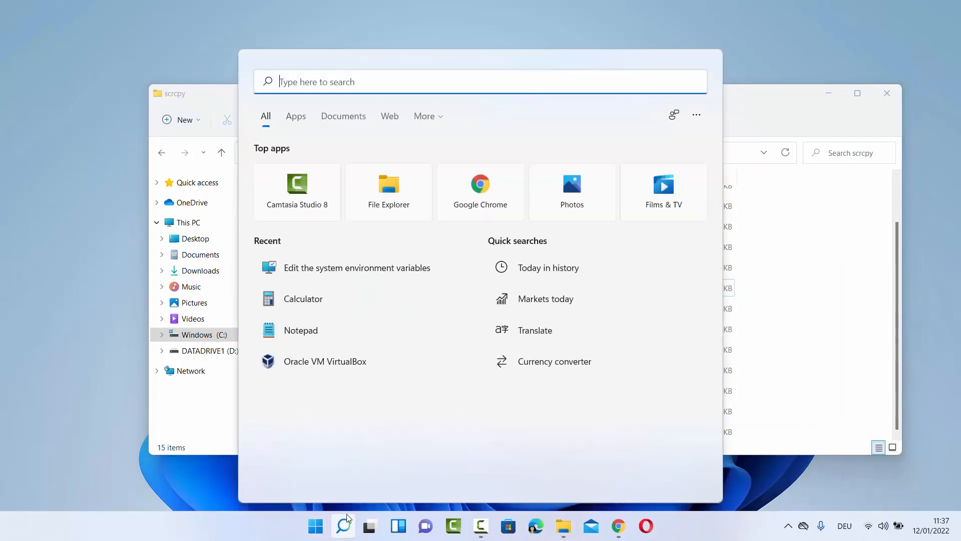
{"action": "type", "text": "cmd"}
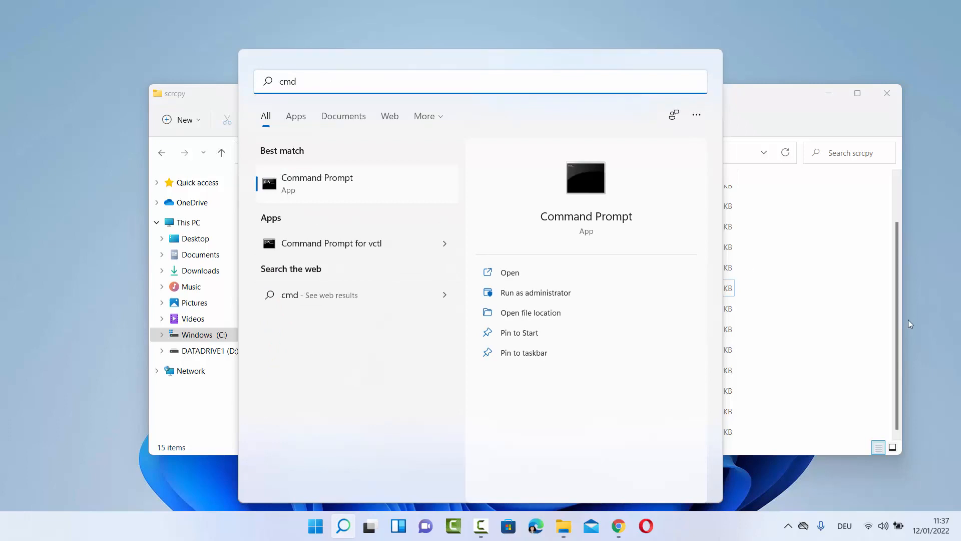
{"action": "left_click", "coordinate": [766, 236]}
{"action": "left_click", "coordinate": [568, 153]}
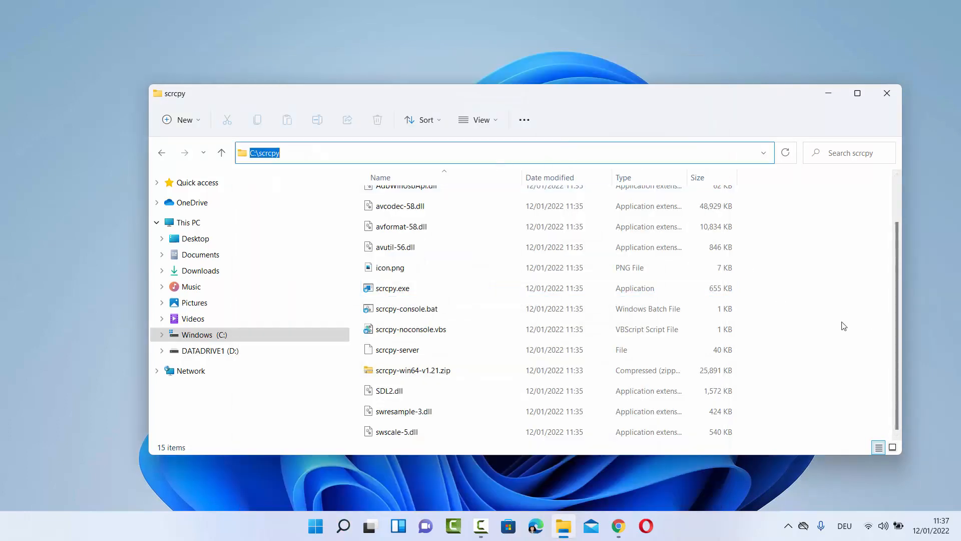
{"action": "right_click", "coordinate": [827, 318]}
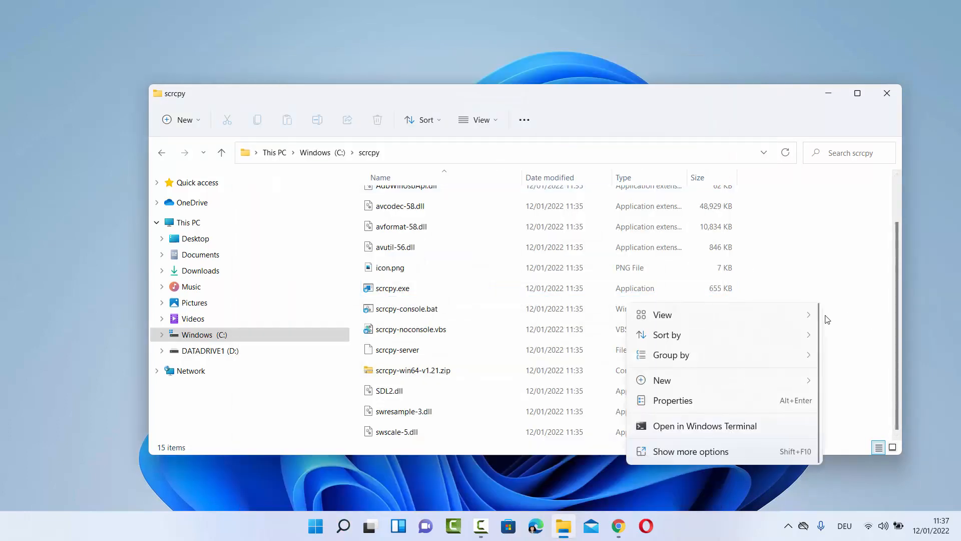
{"action": "left_click", "coordinate": [673, 427]}
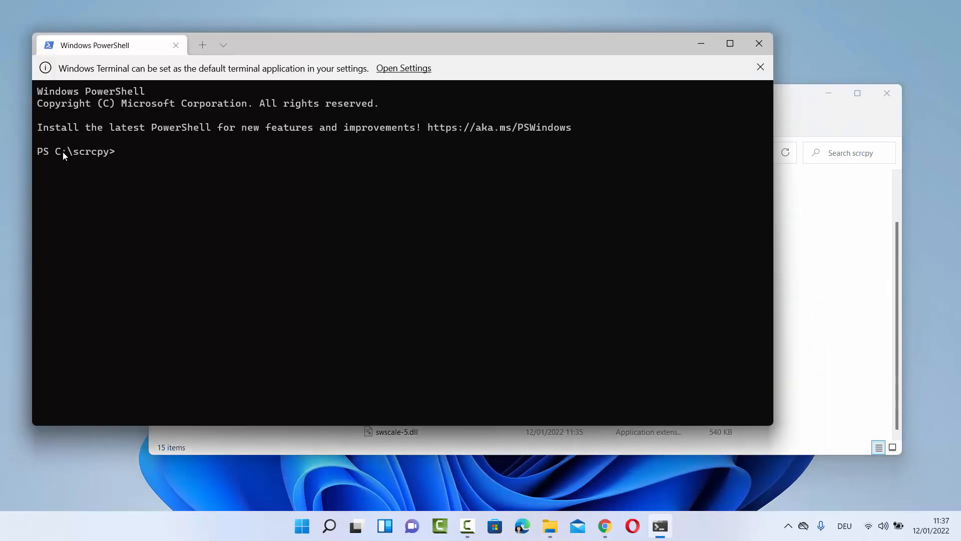
- Reposition the terminal and run .\scrcpy.exe to mirror the Redmi 6A screen
{"action": "left_click_drag", "start_coordinate": [309, 41], "coordinate": [433, 77]}
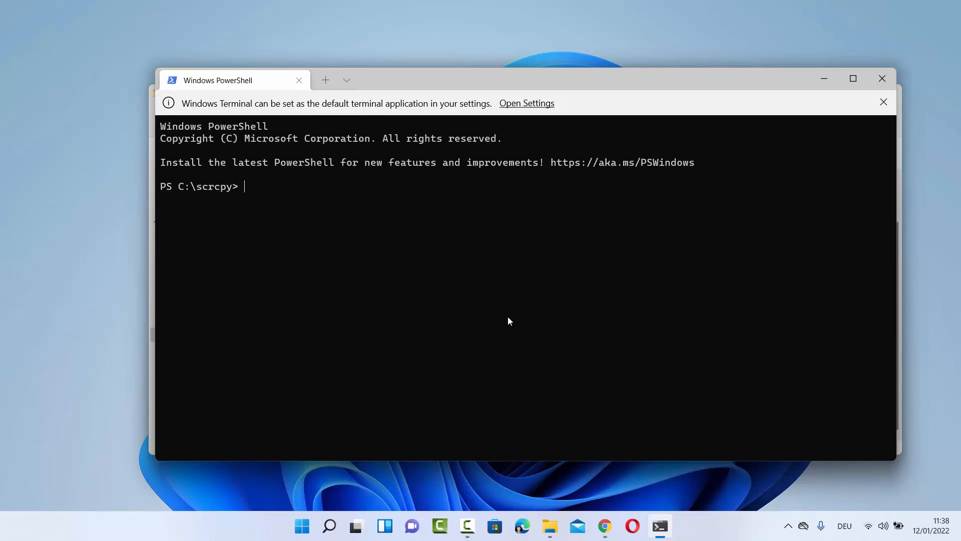
{"action": "left_click_drag", "start_coordinate": [549, 80], "coordinate": [513, 76]}
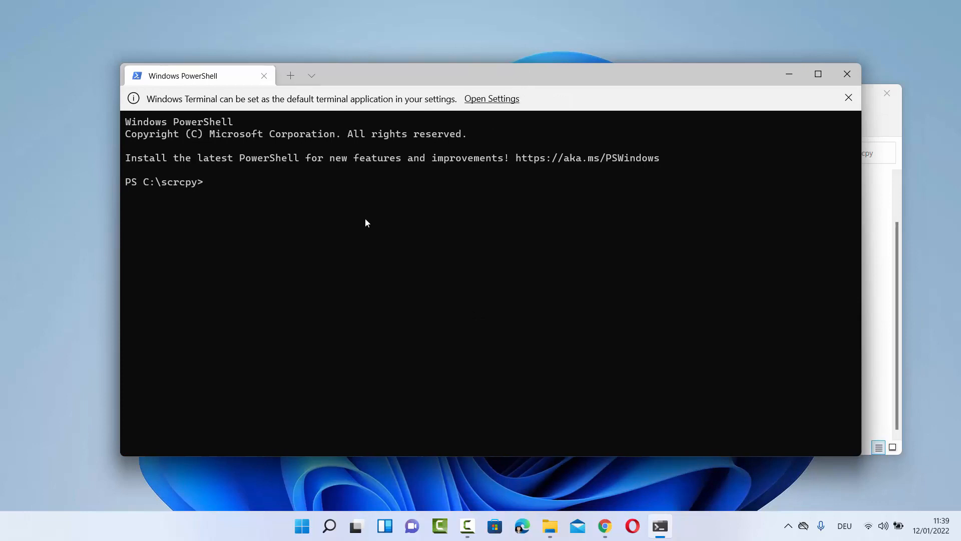
{"action": "type", "text": "scrc"}
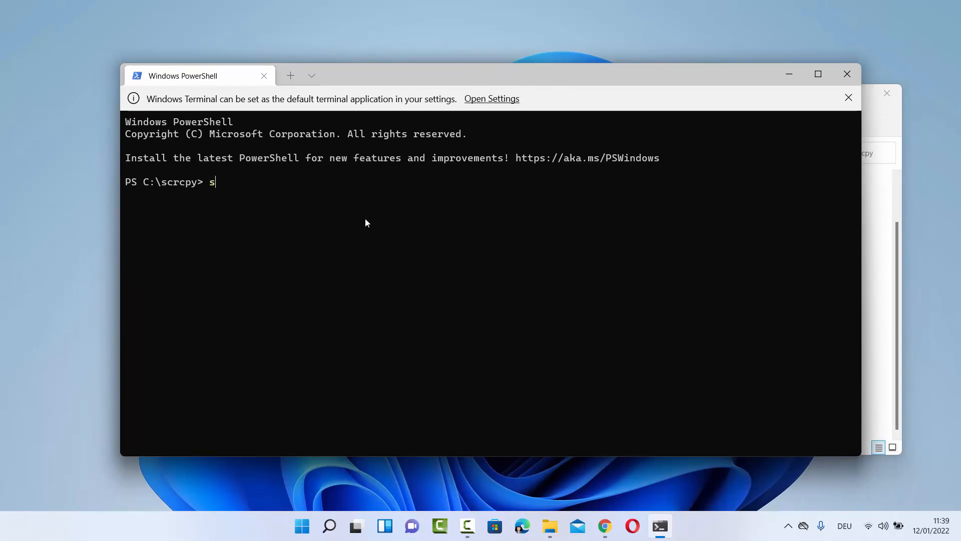
{"action": "type", "text": "p"}
{"action": "key", "text": "Tab"}
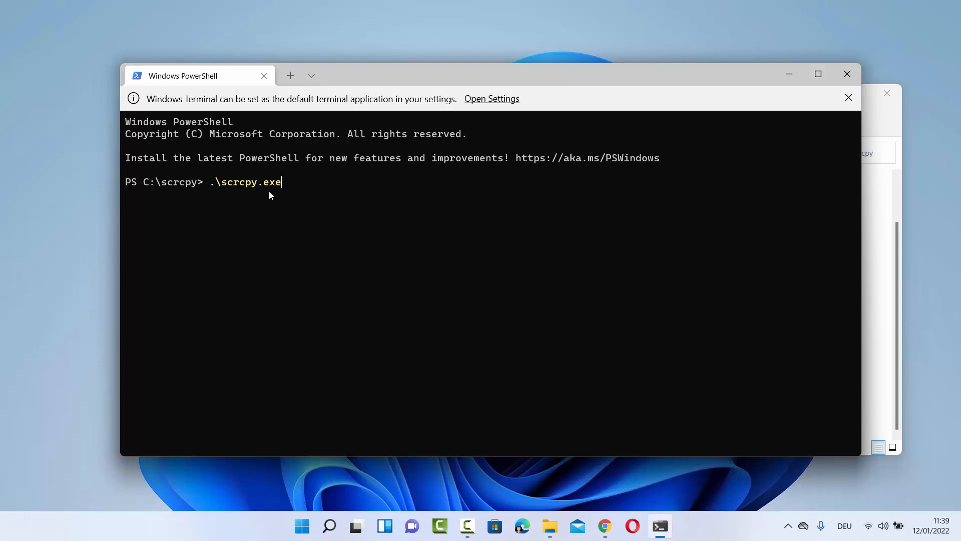
{"action": "key", "text": "Return"}
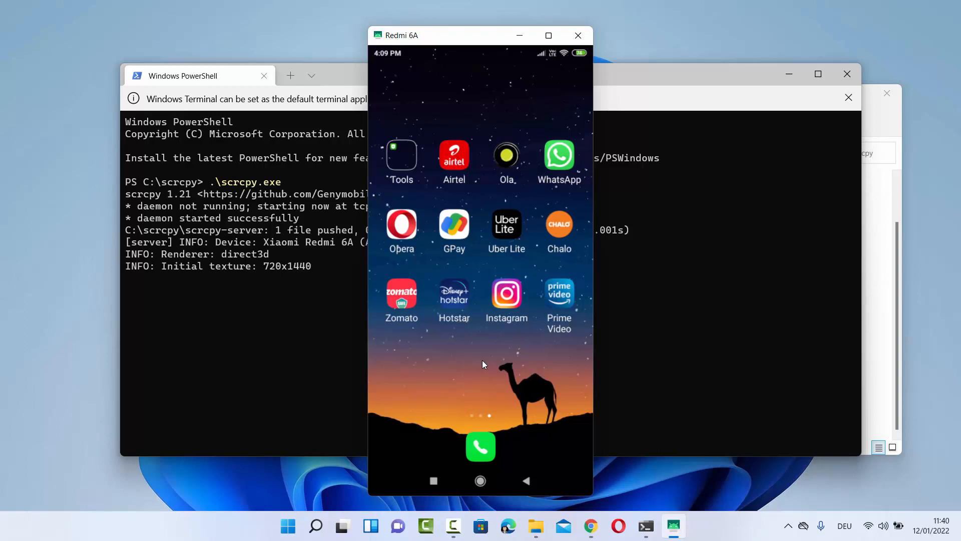
- Open and close the phone's notification shade in the mirror, then bring PowerShell forward
{"action": "key", "text": "alt+n"}
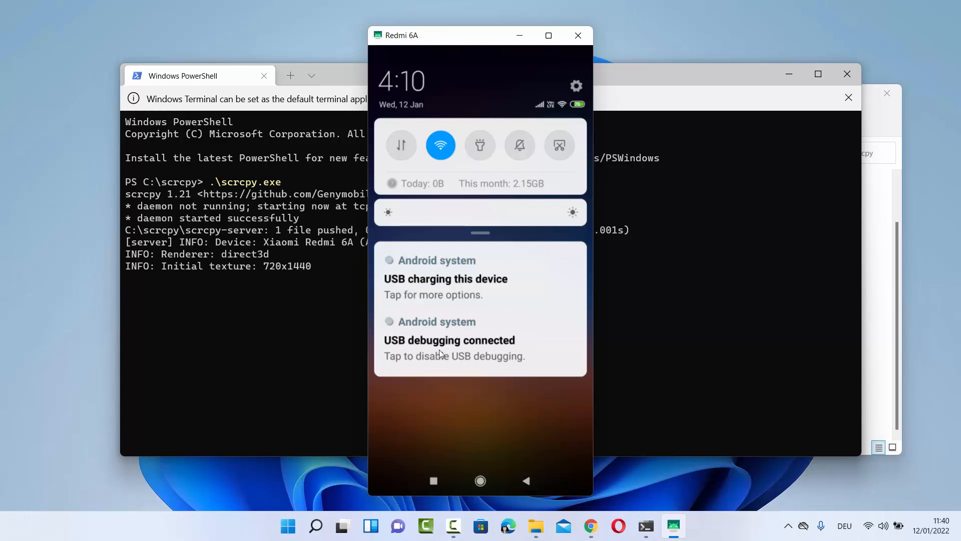
{"action": "left_click", "coordinate": [452, 407]}
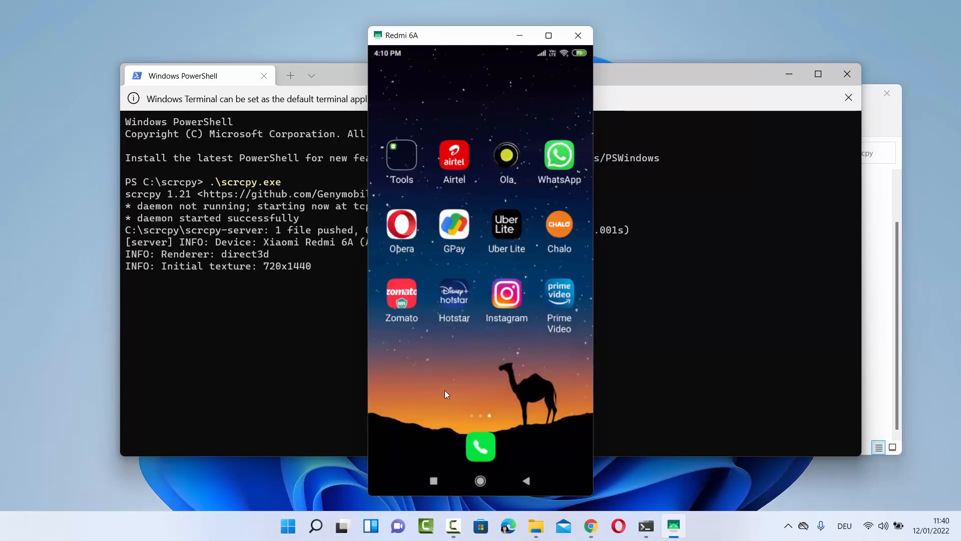
{"action": "left_click", "coordinate": [321, 350]}
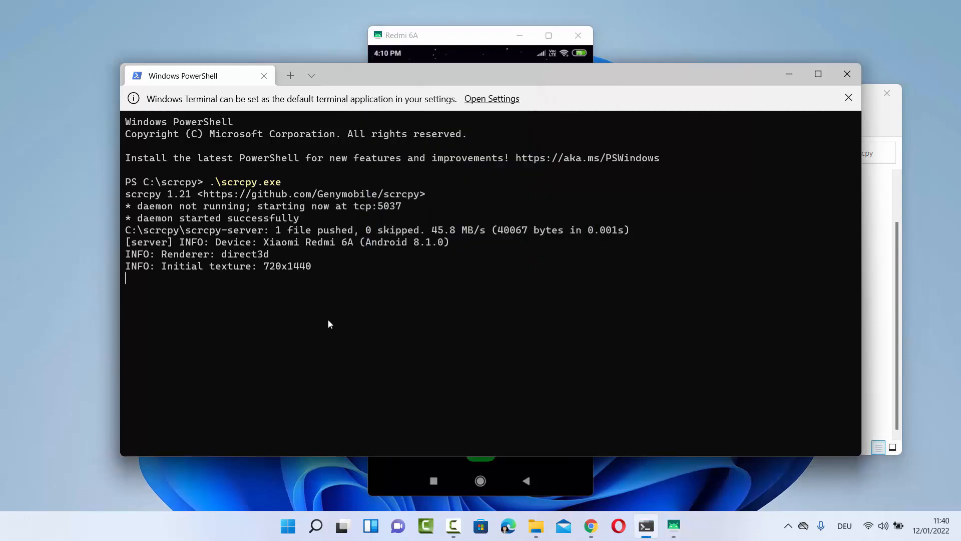
- Stop scrcpy with Ctrl+C and close the PowerShell terminal
{"action": "key", "text": "ctrl+c"}
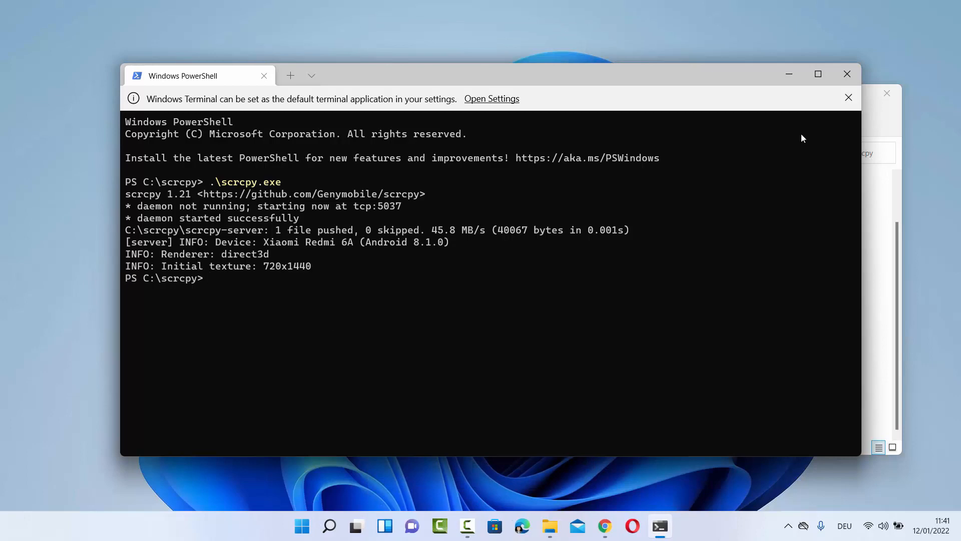
{"action": "left_click", "coordinate": [847, 80]}
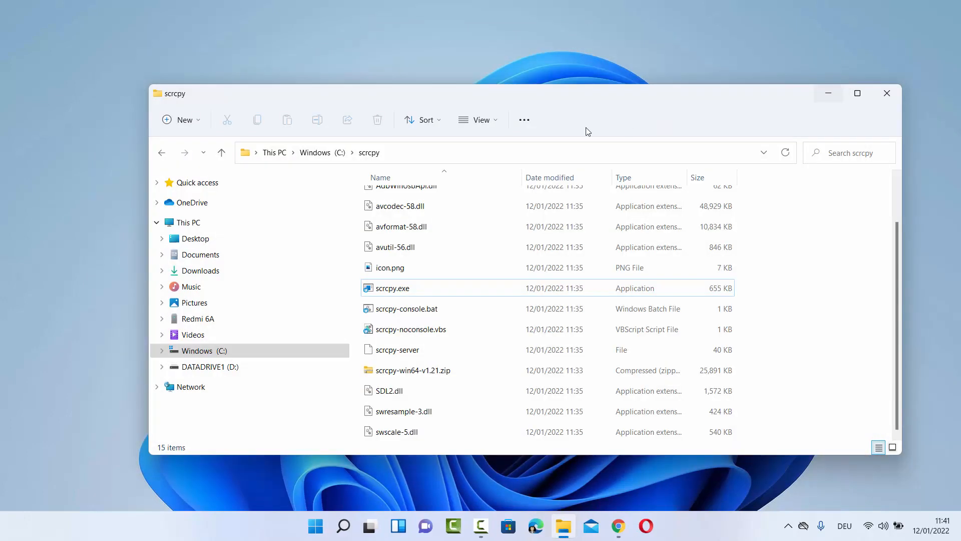
{"action": "left_click", "coordinate": [550, 154]}
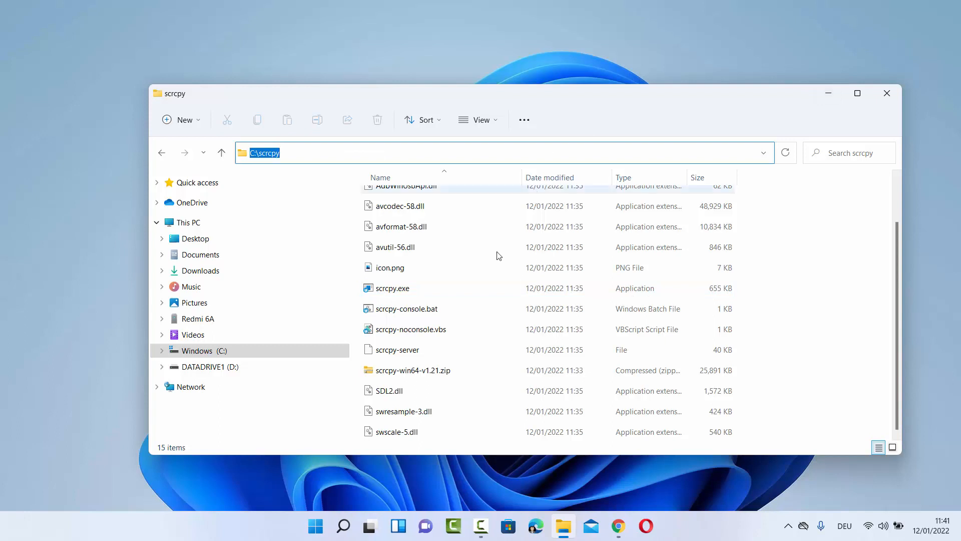
- Open Command Prompt via search and change into C:\scrcpy
{"action": "left_click", "coordinate": [338, 517]}
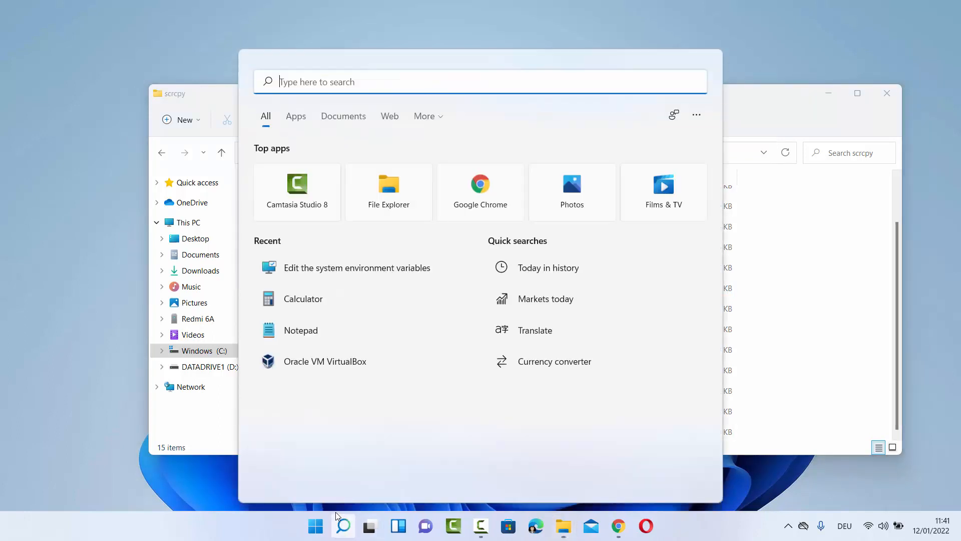
{"action": "type", "text": "cmd"}
{"action": "left_click", "coordinate": [375, 187]}
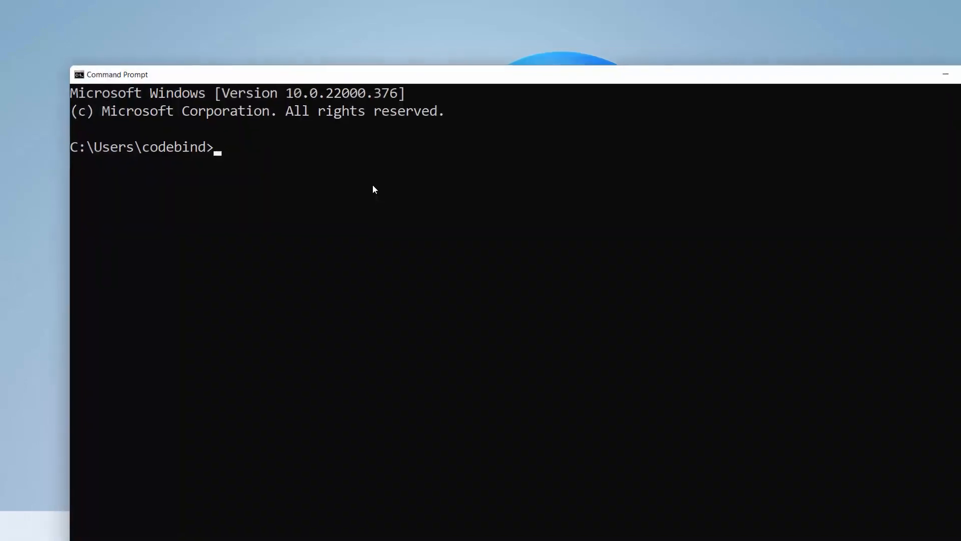
{"action": "left_click", "coordinate": [383, 200]}
{"action": "type", "text": "cd"}
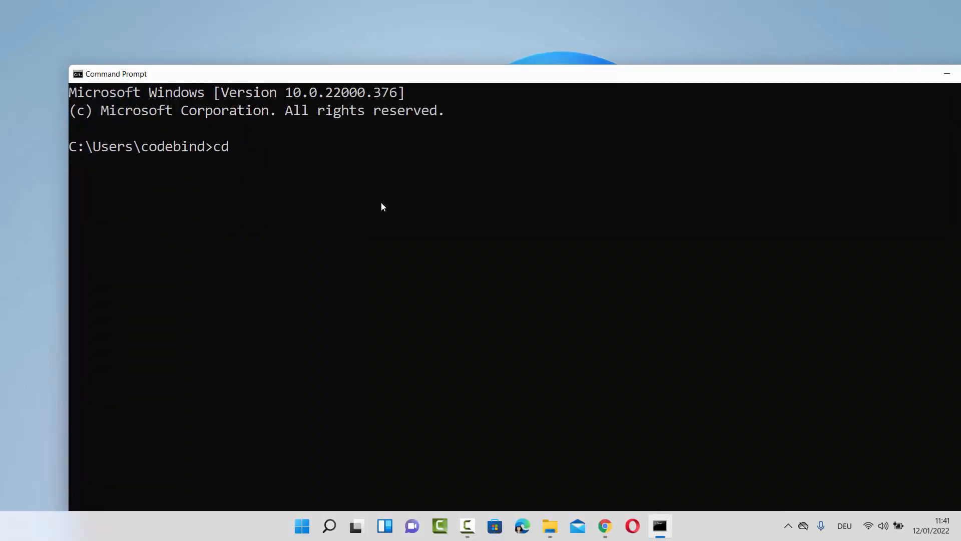
{"action": "key", "text": "ctrl+v"}
{"action": "key", "text": "Return"}
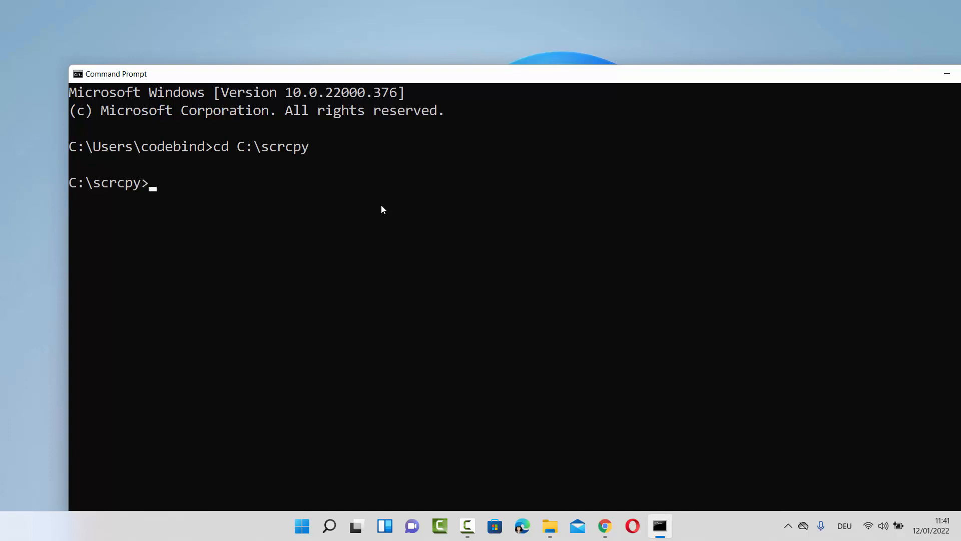
- Maximize Command Prompt and run scrcpy to mirror the phone again
{"action": "left_click_drag", "start_coordinate": [435, 81], "coordinate": [436, 1]}
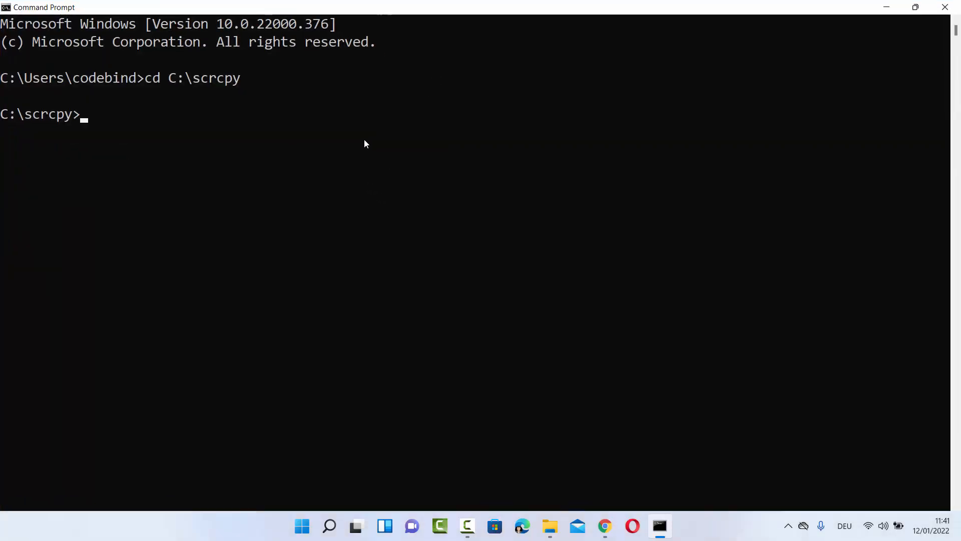
{"action": "left_click", "coordinate": [364, 140]}
{"action": "key", "text": "Escape"}
{"action": "type", "text": "scrcp"}
{"action": "key", "text": "Tab"}
{"action": "key", "text": "BackSpace"}
{"action": "key", "text": "BackSpace"}
{"action": "key", "text": "BackSpace"}
{"action": "key", "text": "BackSpace"}
{"action": "key", "text": "Return"}
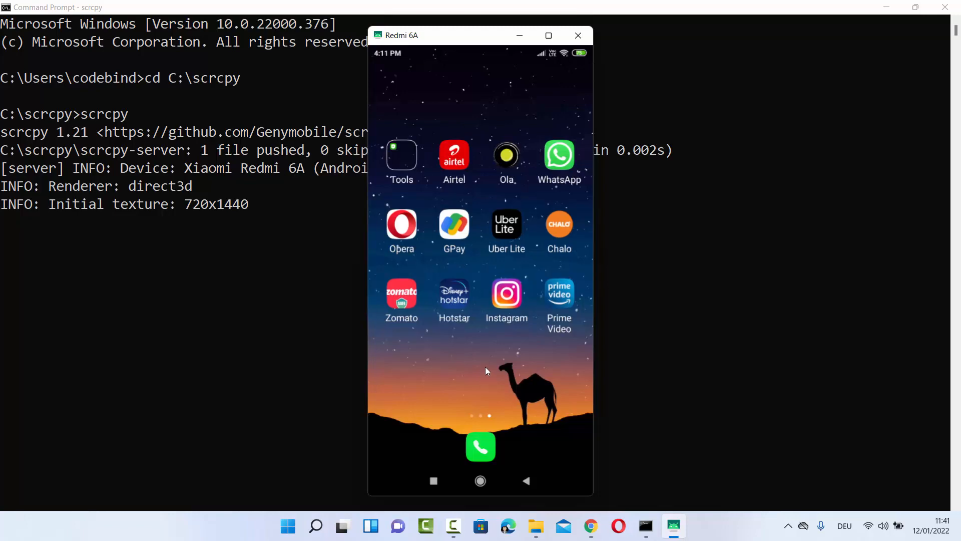
- Close the phone mirror and console, and show the C:\scrcpy path as text in Explorer
{"action": "left_click", "coordinate": [578, 36]}
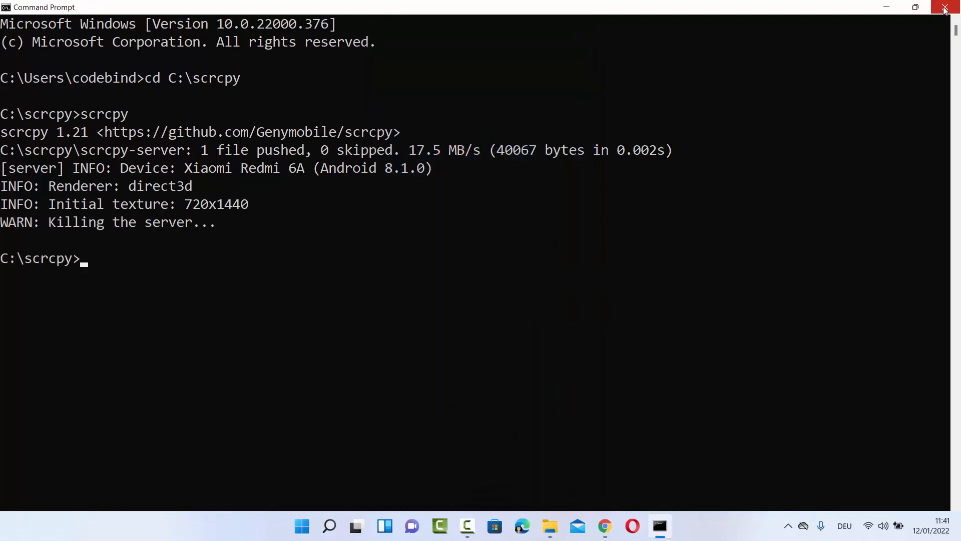
{"action": "left_click", "coordinate": [944, 9]}
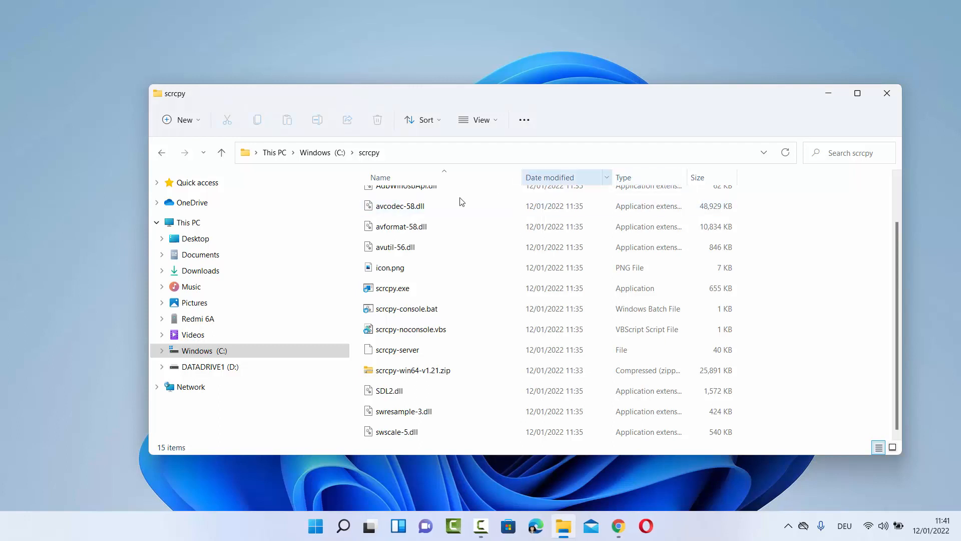
{"action": "left_click", "coordinate": [474, 153]}
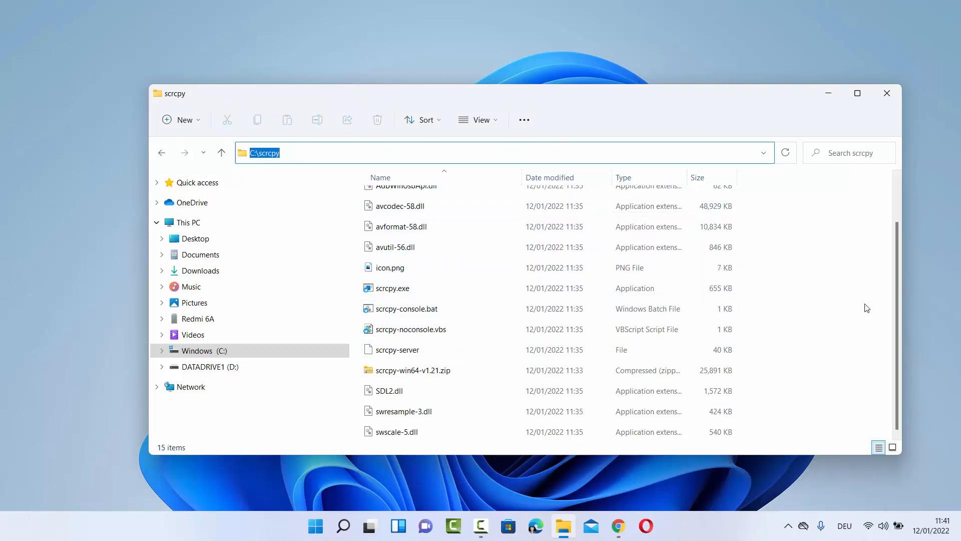
- Run scrcpy in a fresh maximized Command Prompt, see it is not recognized, then close it
{"action": "left_click", "coordinate": [352, 531]}
{"action": "left_click", "coordinate": [356, 269]}
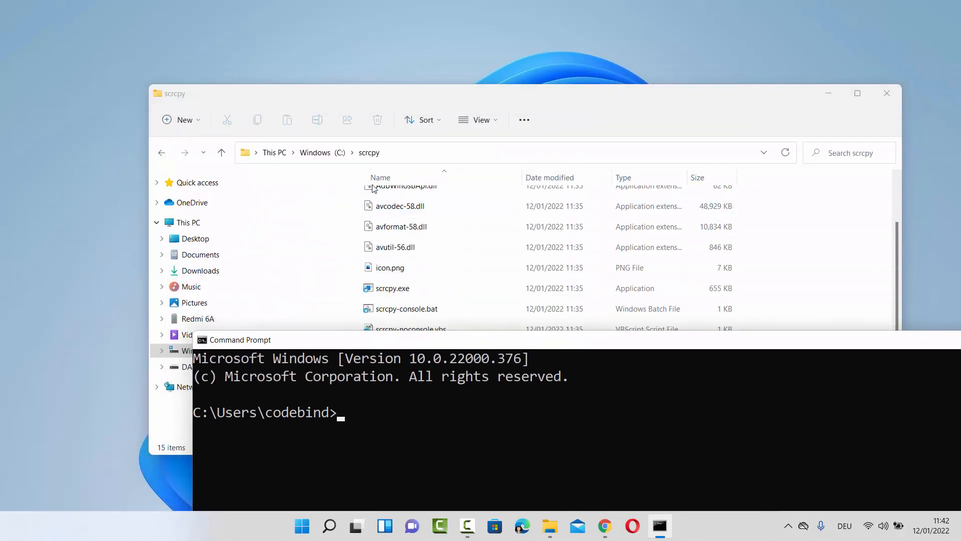
{"action": "double_click", "coordinate": [465, 344]}
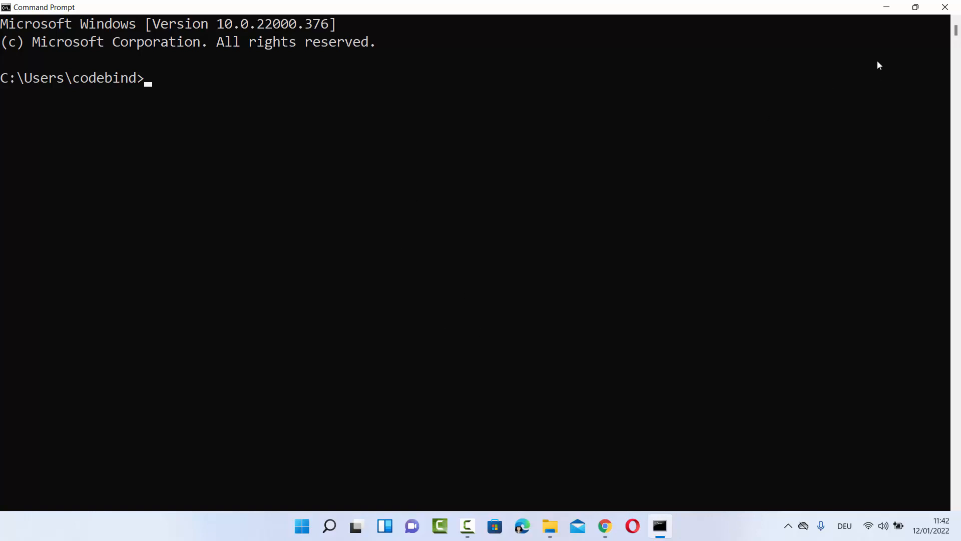
{"action": "type", "text": "scrcpy"}
{"action": "key", "text": "Return"}
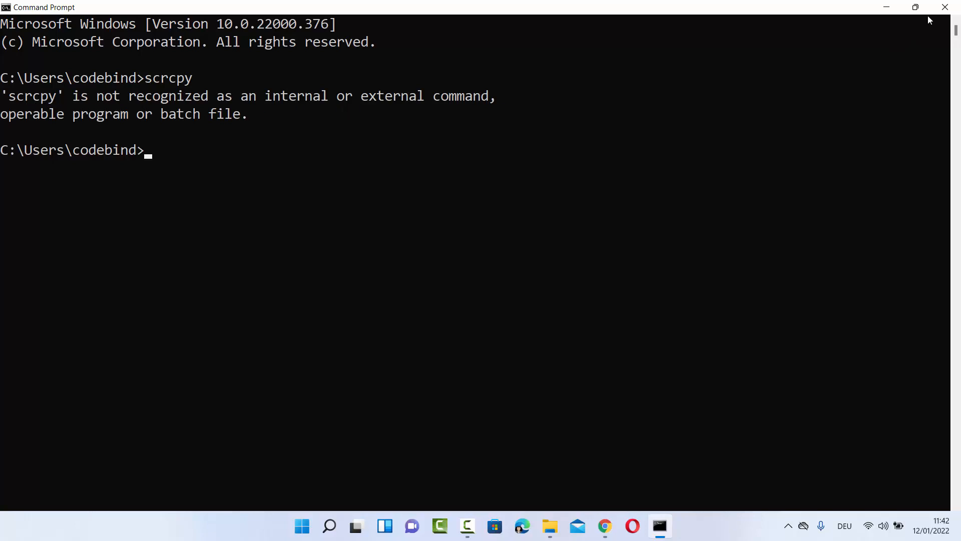
{"action": "left_click", "coordinate": [944, 9]}
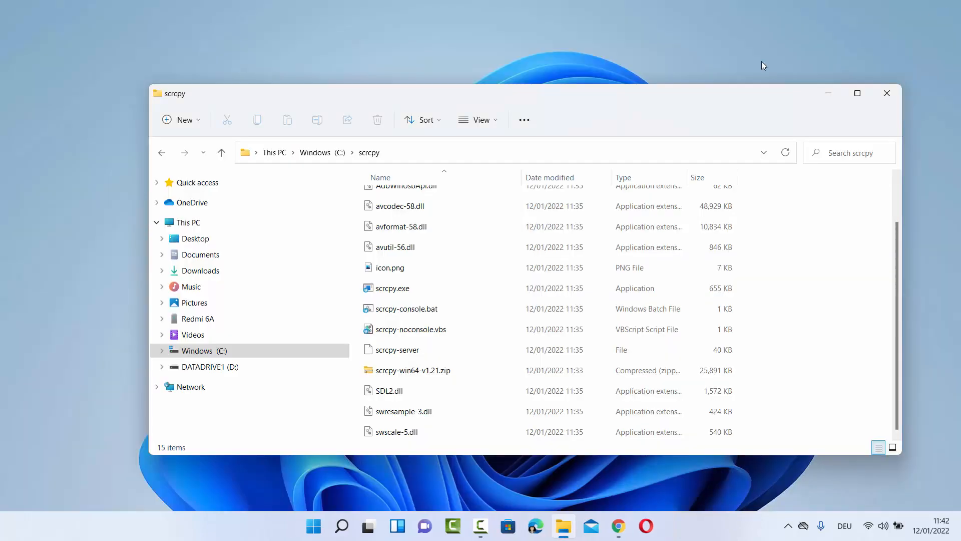
- Copy the C:\scrcpy path, then open Environment Variables via 'Edit the system environment variables'
{"action": "left_click", "coordinate": [478, 158]}
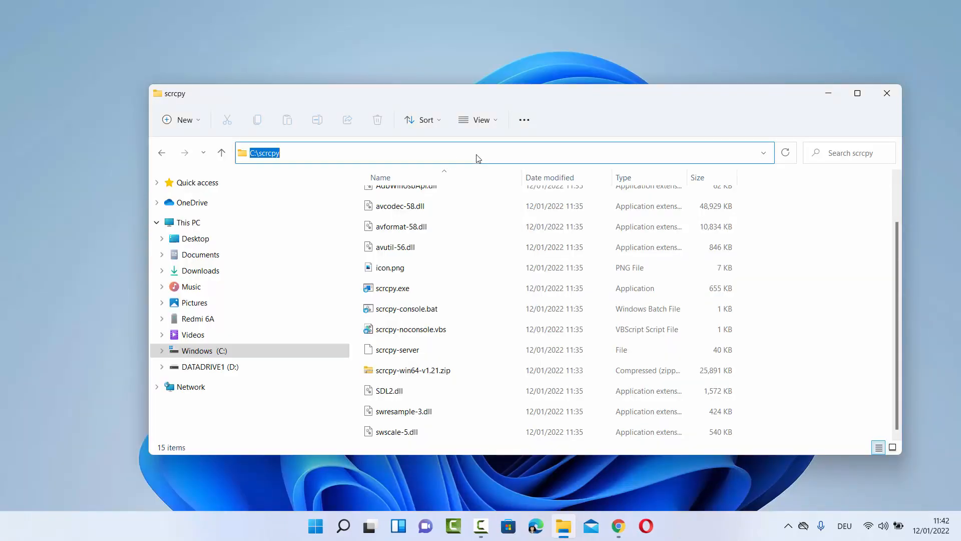
{"action": "left_click", "coordinate": [343, 525]}
{"action": "type", "text": "en"}
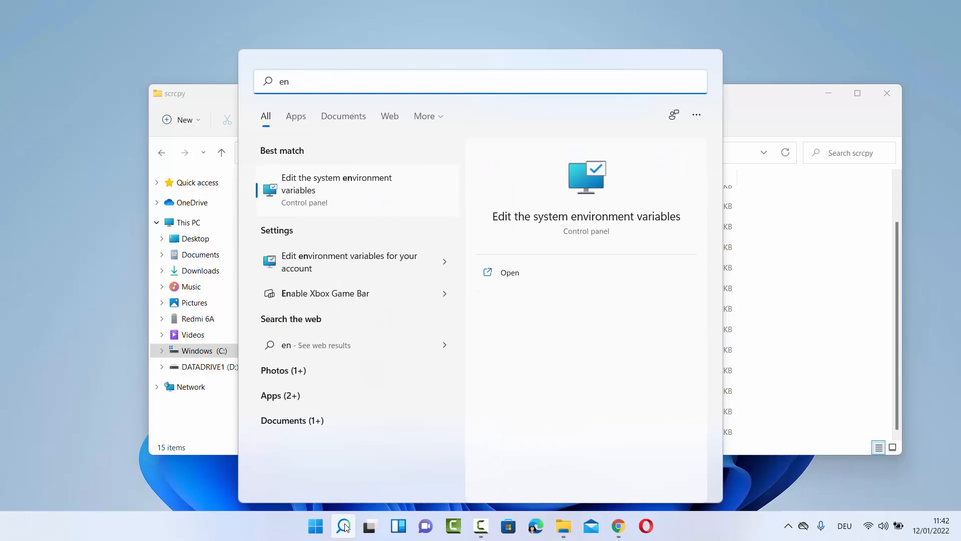
{"action": "type", "text": "viron"}
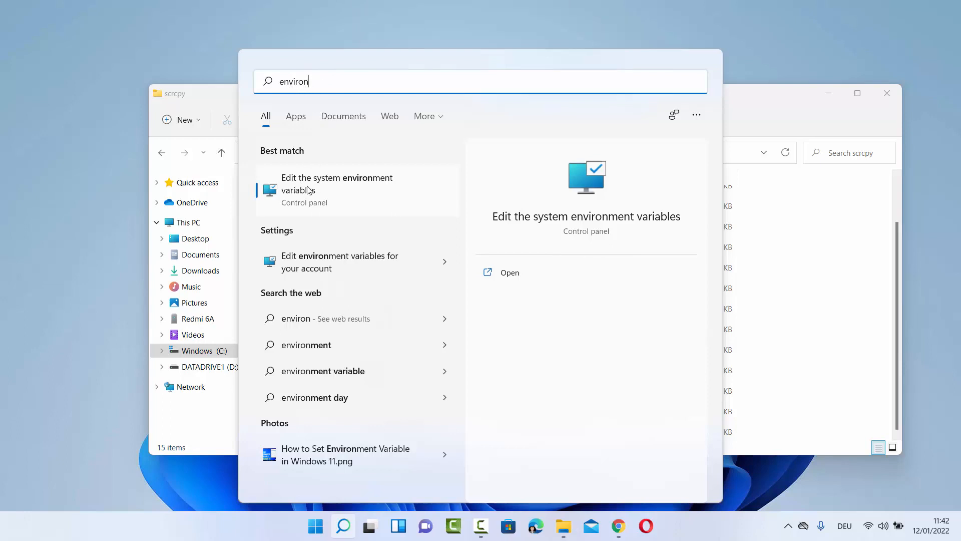
{"action": "left_click", "coordinate": [342, 186]}
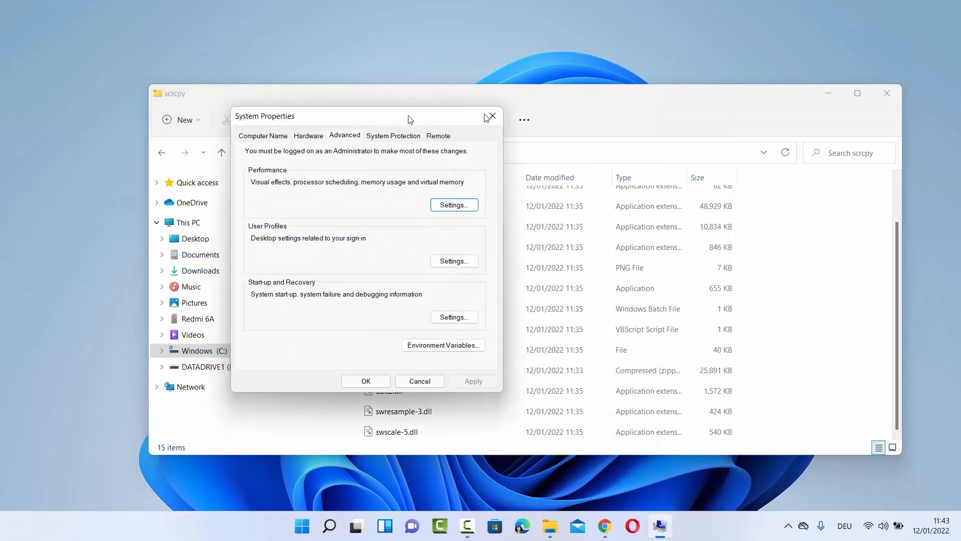
{"action": "left_click_drag", "start_coordinate": [409, 119], "coordinate": [554, 110]}
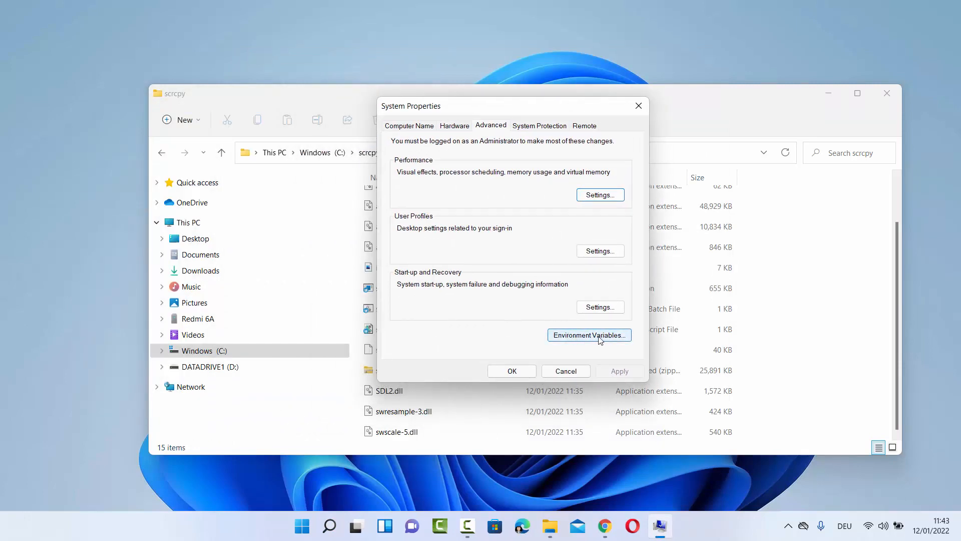
{"action": "left_click", "coordinate": [584, 337]}
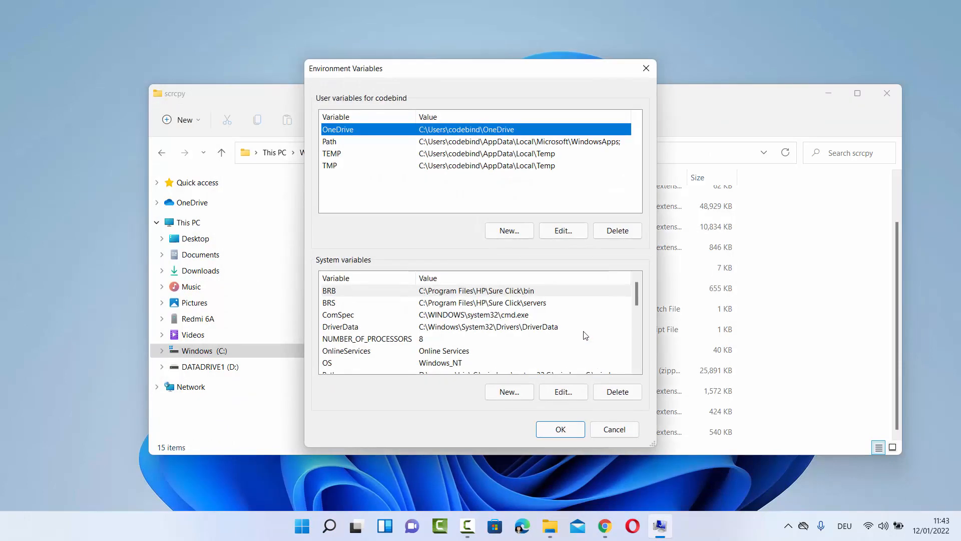
- Paste C:\scrcpy as a new entry in the System variables Path list
{"action": "scroll", "coordinate": [575, 328], "scroll_direction": "down", "scroll_amount": 1}
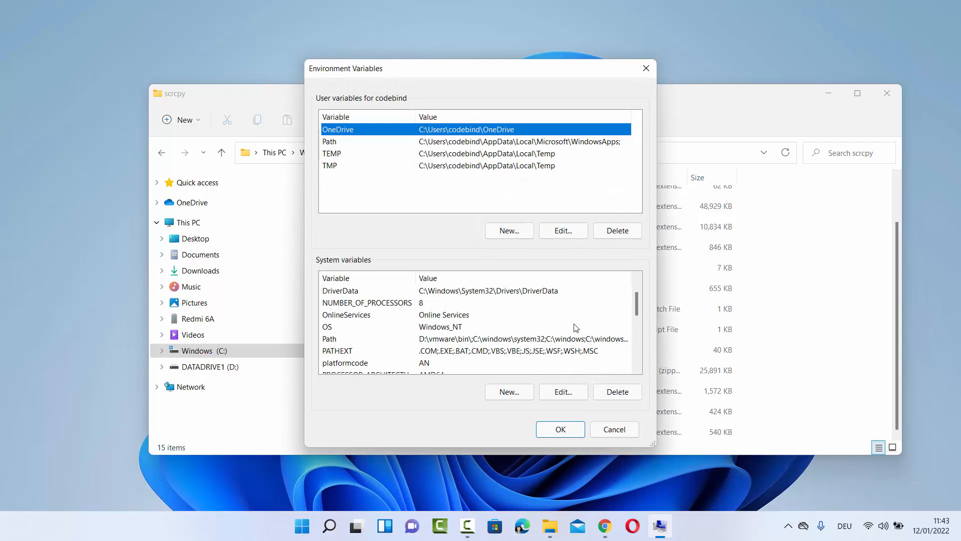
{"action": "left_click", "coordinate": [400, 340]}
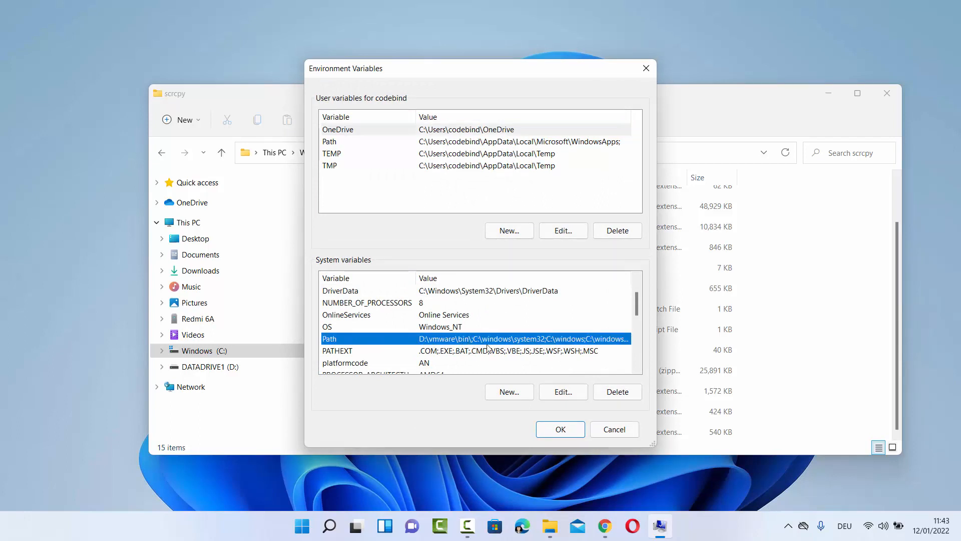
{"action": "left_click", "coordinate": [550, 390]}
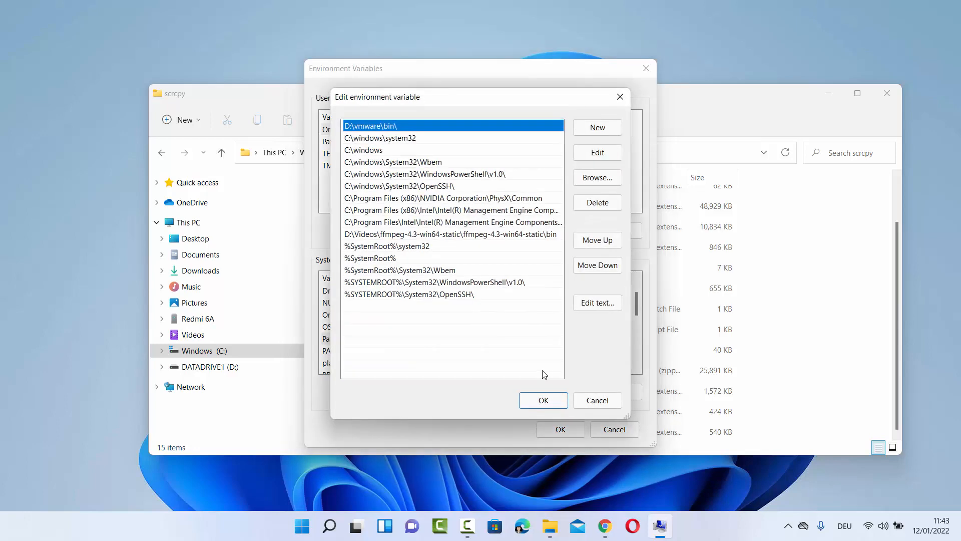
{"action": "left_click", "coordinate": [448, 312]}
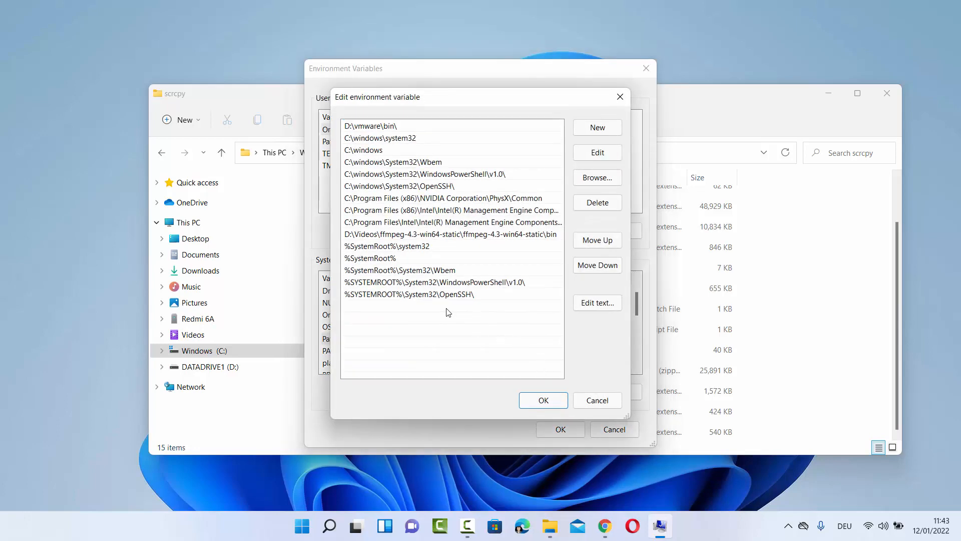
{"action": "double_click", "coordinate": [381, 311]}
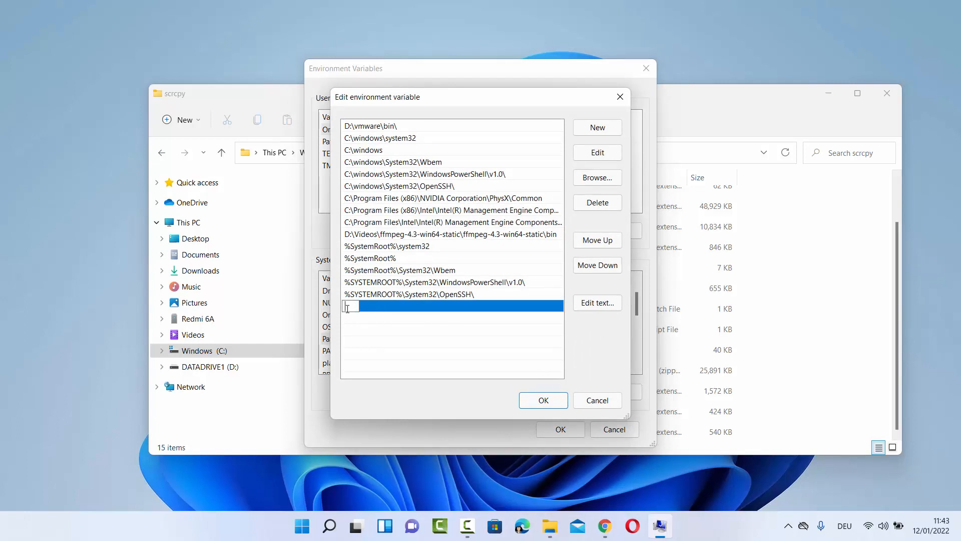
{"action": "type", "text": "C:\\scrcpy"}
{"action": "key", "text": "Return"}
- Confirm the Path, Environment Variables and System Properties dialogs with OK
{"action": "left_click", "coordinate": [543, 400]}
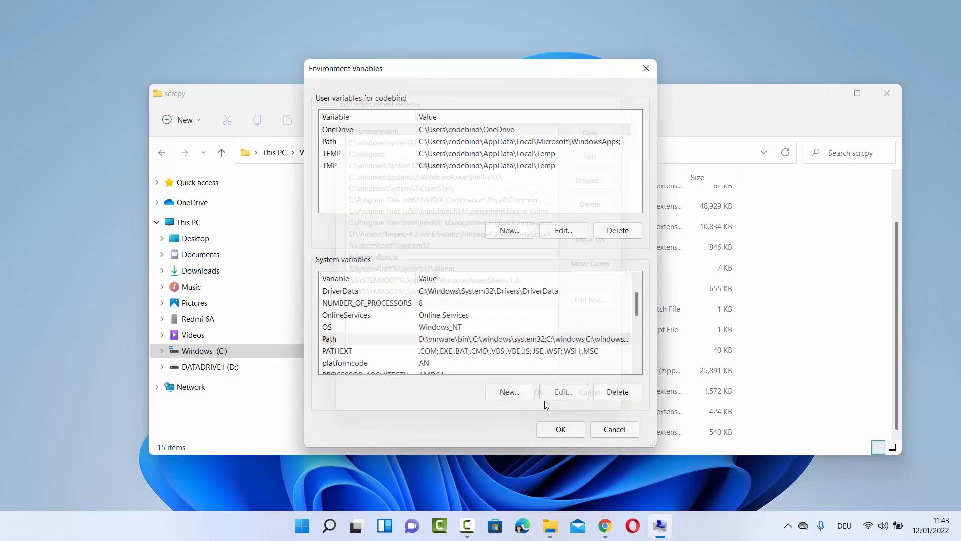
{"action": "left_click", "coordinate": [560, 429]}
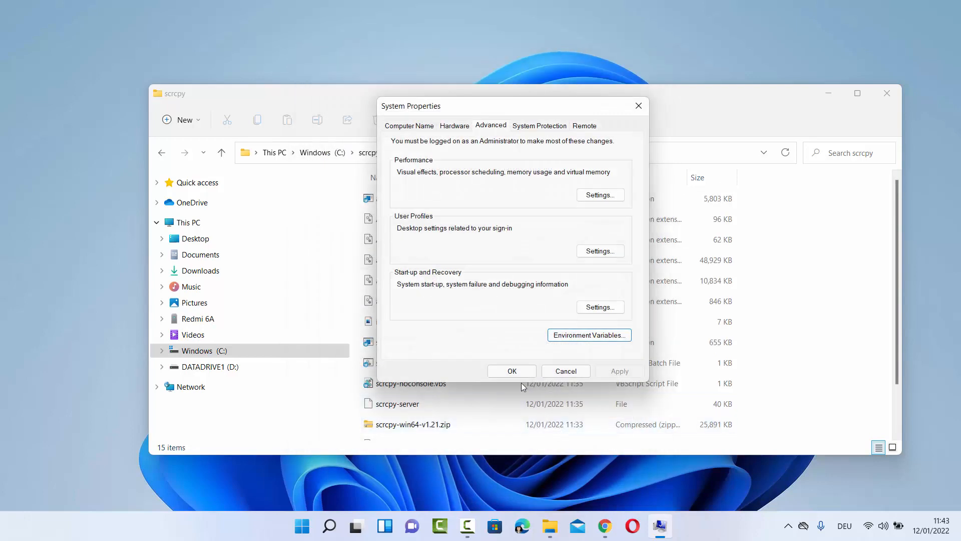
{"action": "left_click", "coordinate": [513, 371]}
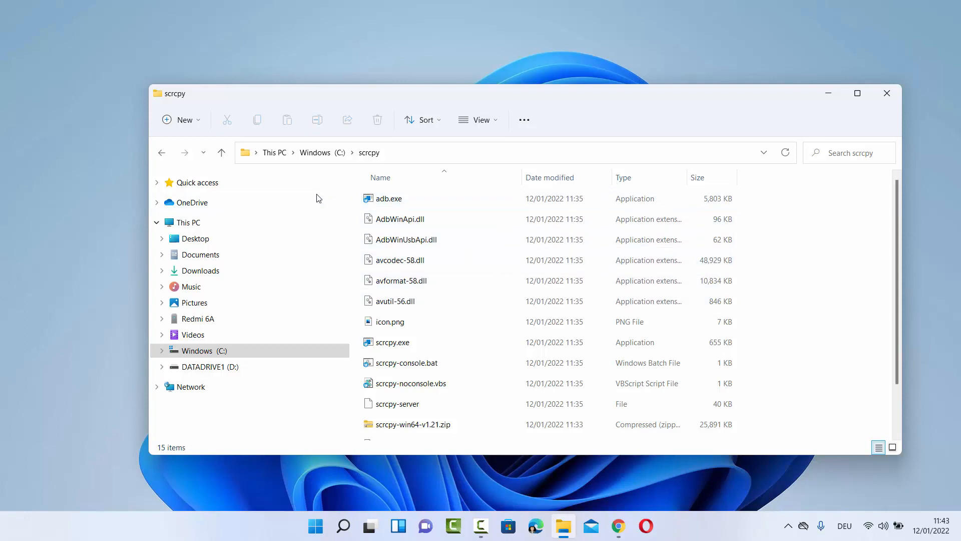
- Run scrcpy from C:\Users in a new maximized Command Prompt to mirror the Redmi 6A
{"action": "left_click", "coordinate": [343, 525]}
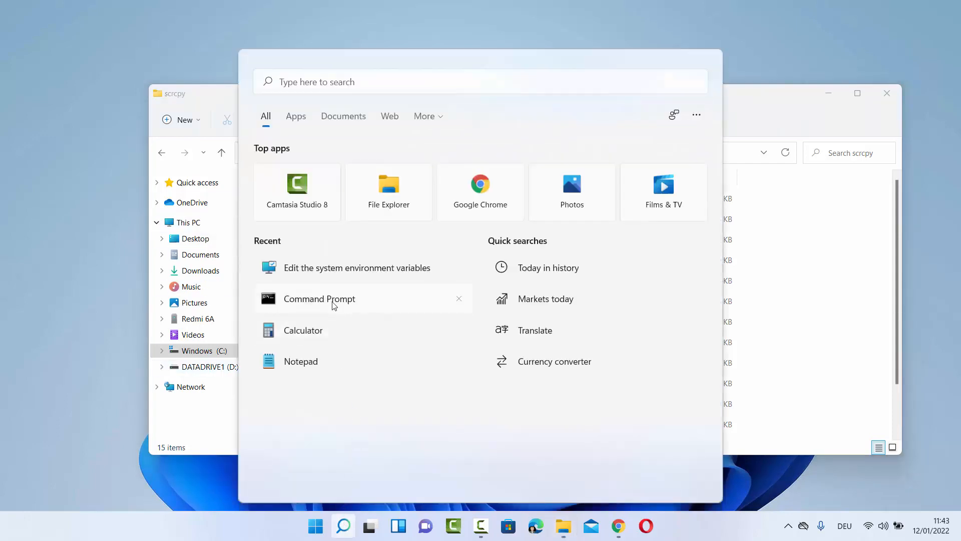
{"action": "left_click", "coordinate": [333, 299]}
{"action": "double_click", "coordinate": [379, 114]}
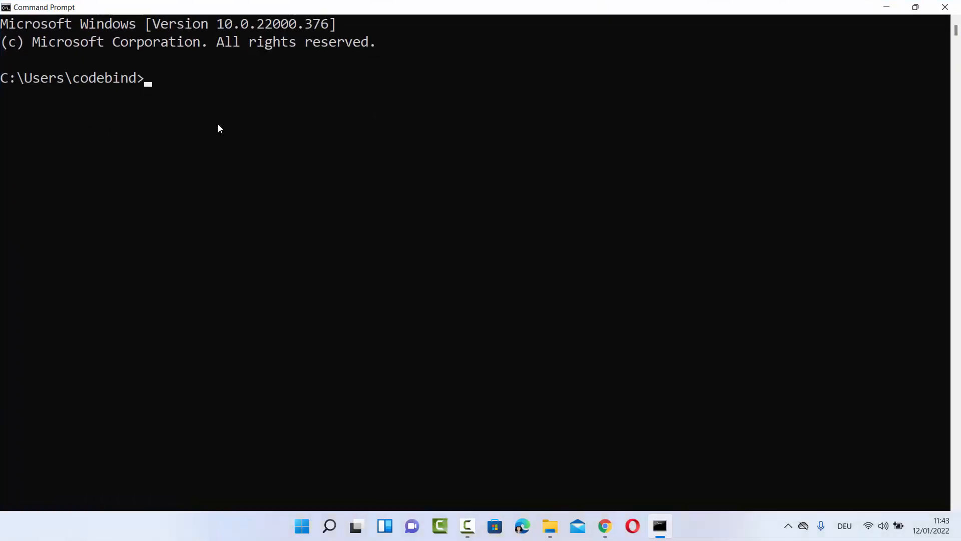
{"action": "left_click", "coordinate": [211, 97]}
{"action": "key", "text": "Return"}
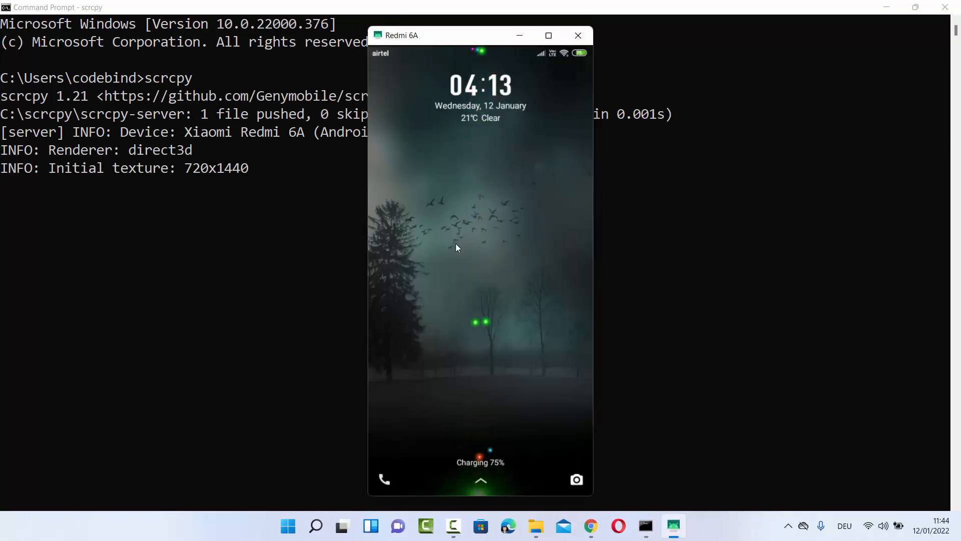
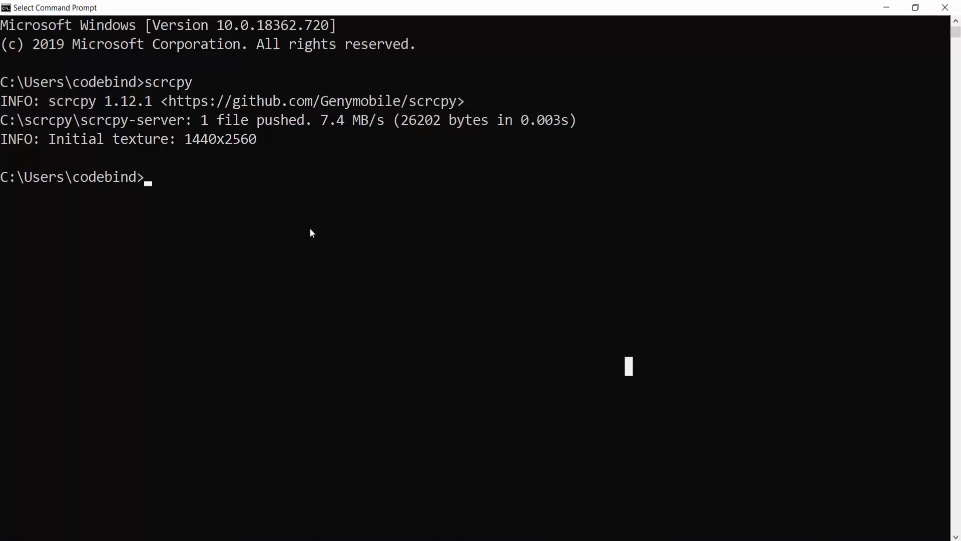
- Run scrcpy again at the home-folder prompt to reopen the phone's home screen mirror
{"action": "left_click", "coordinate": [148, 177]}
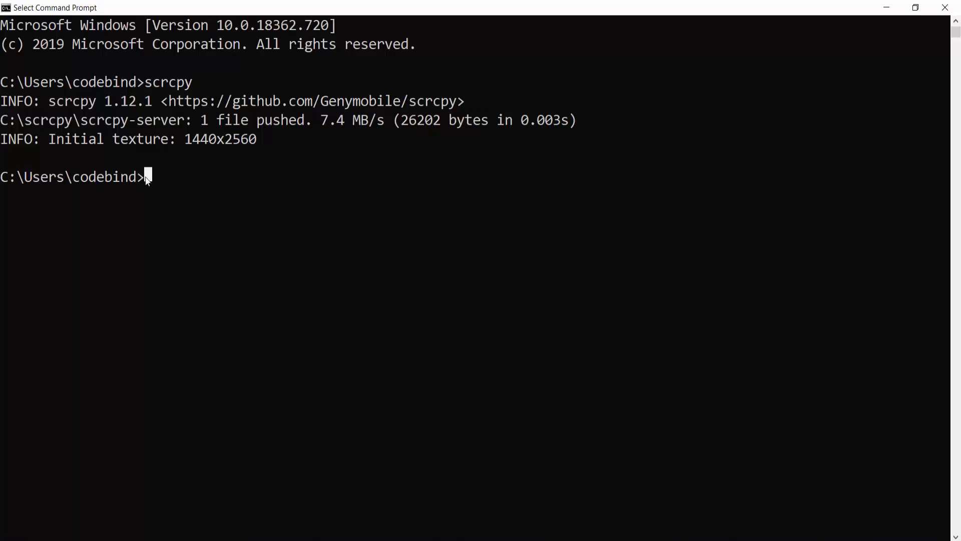
{"action": "type", "text": "s"}
{"action": "type", "text": "crcpy"}
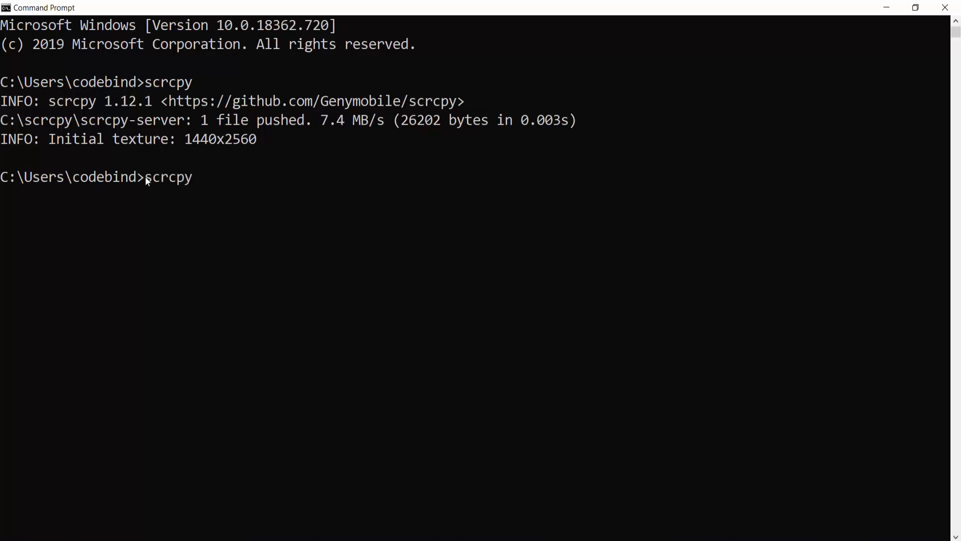
{"action": "key", "text": "Return"}
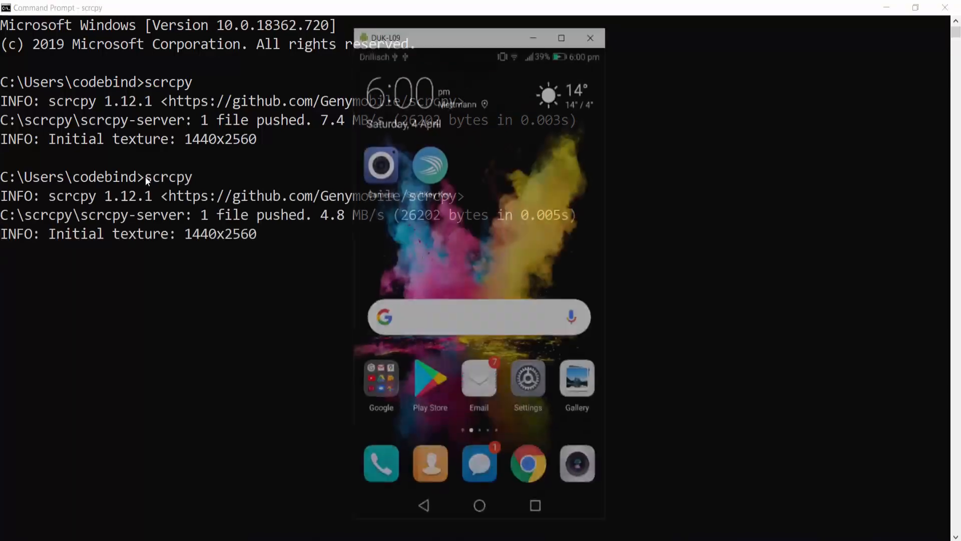